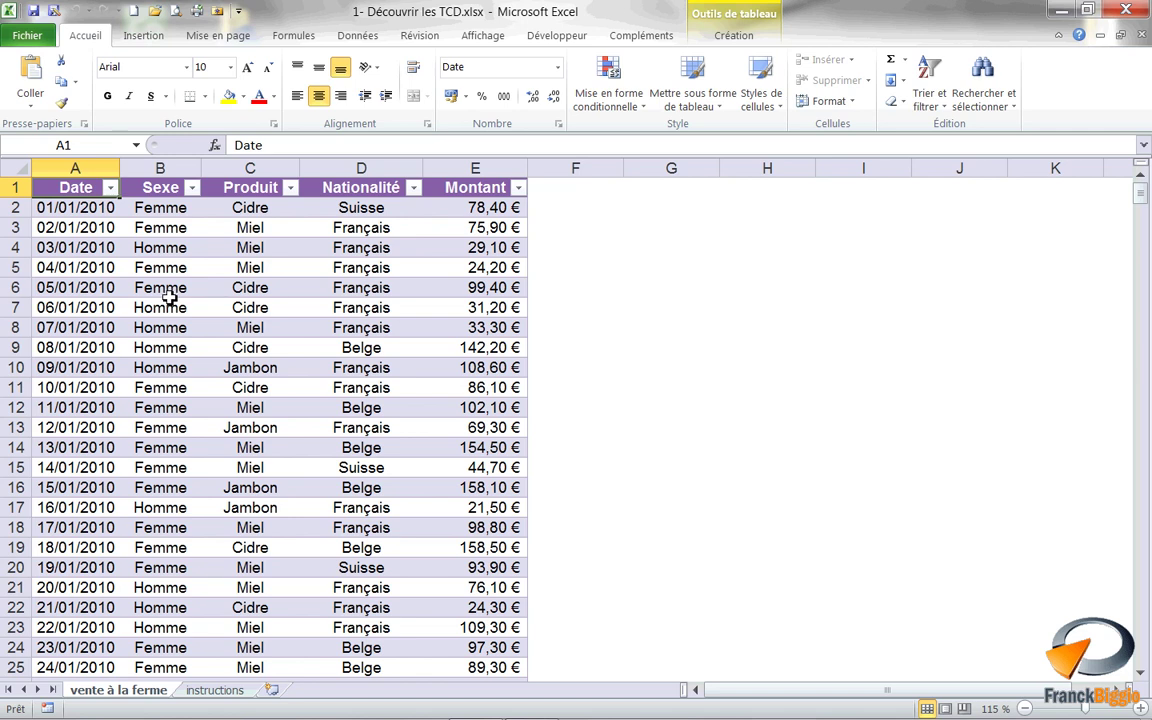
Insert a pivot table from Liste_des_ventes on a new worksheet
{"action": "left_click", "coordinate": [143, 38]}
{"action": "left_click", "coordinate": [54, 68]}
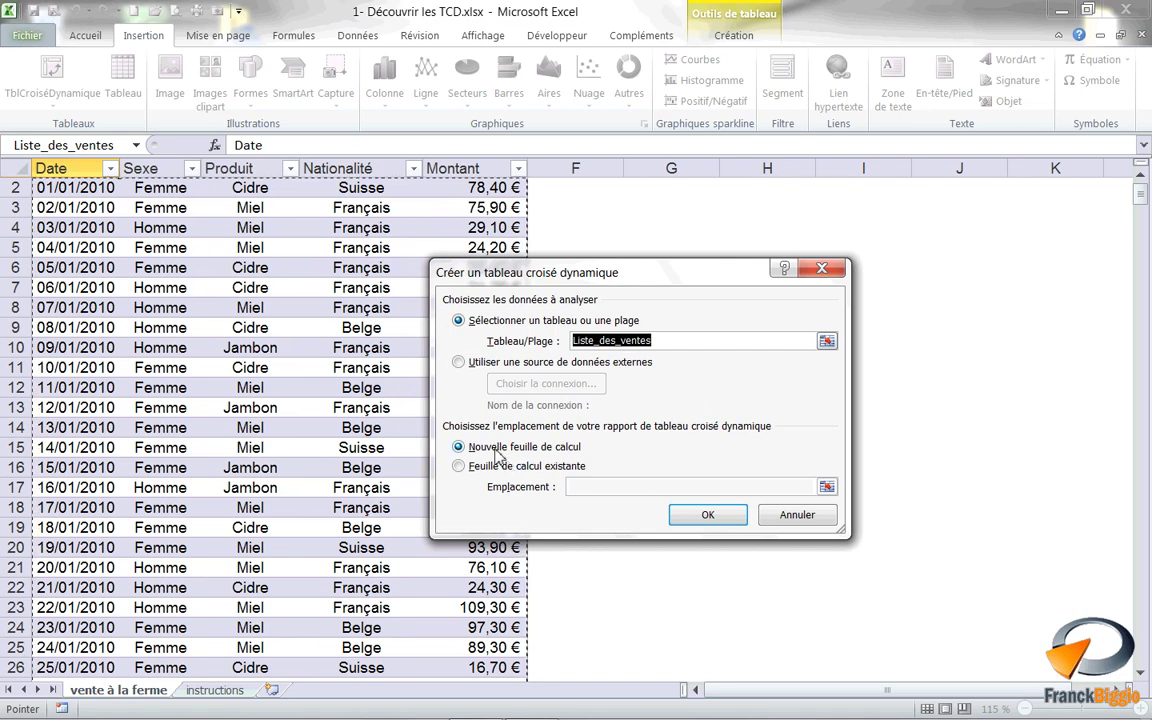
{"action": "left_click", "coordinate": [708, 516]}
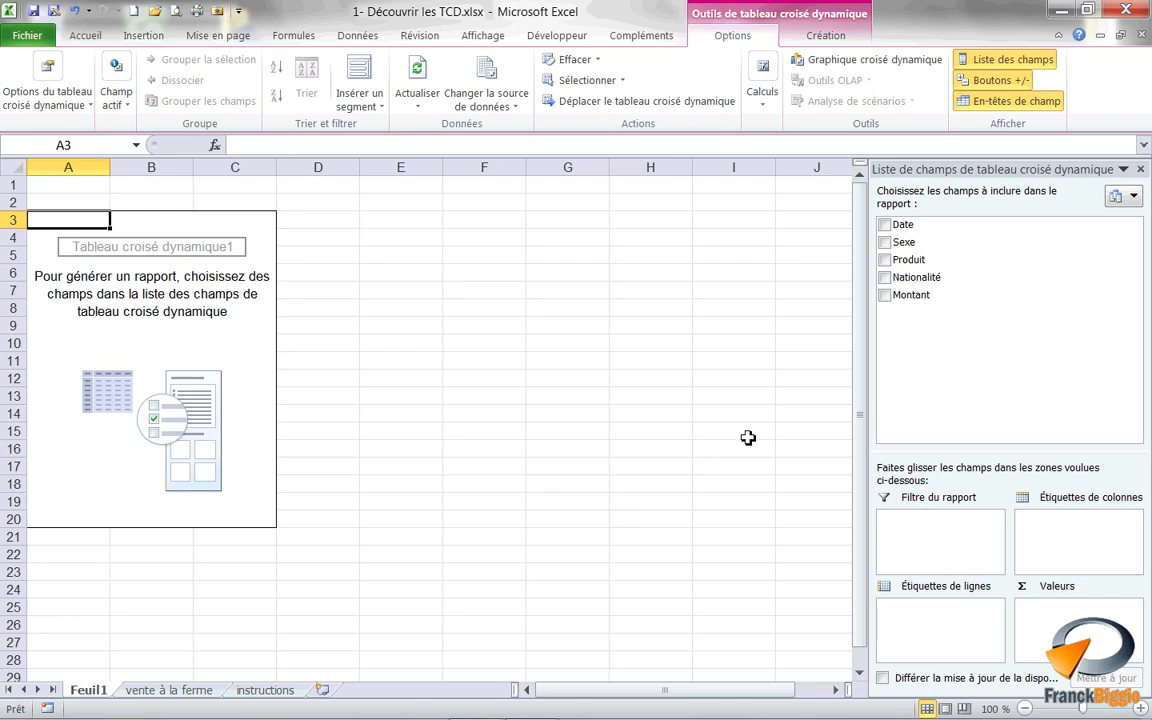
Put Montant in the Valeurs area and Date in the Étiquettes de lignes area
{"action": "left_click_drag", "start_coordinate": [905, 295], "coordinate": [1070, 637]}
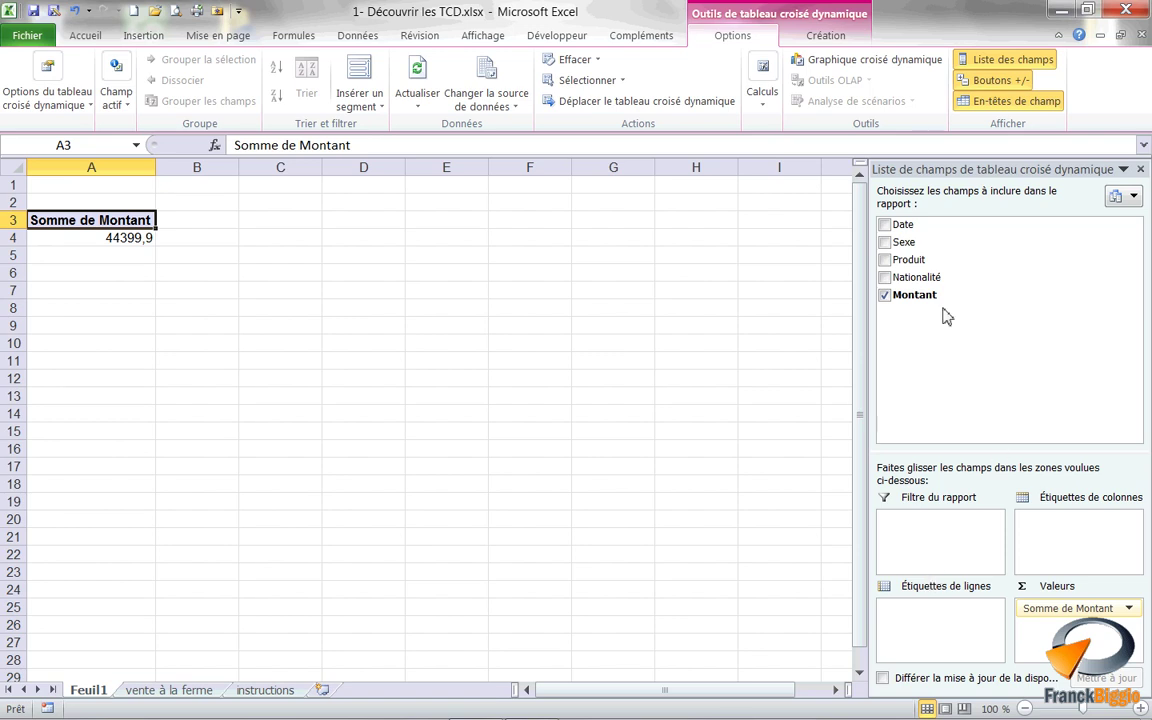
{"action": "left_click_drag", "start_coordinate": [912, 234], "coordinate": [931, 645]}
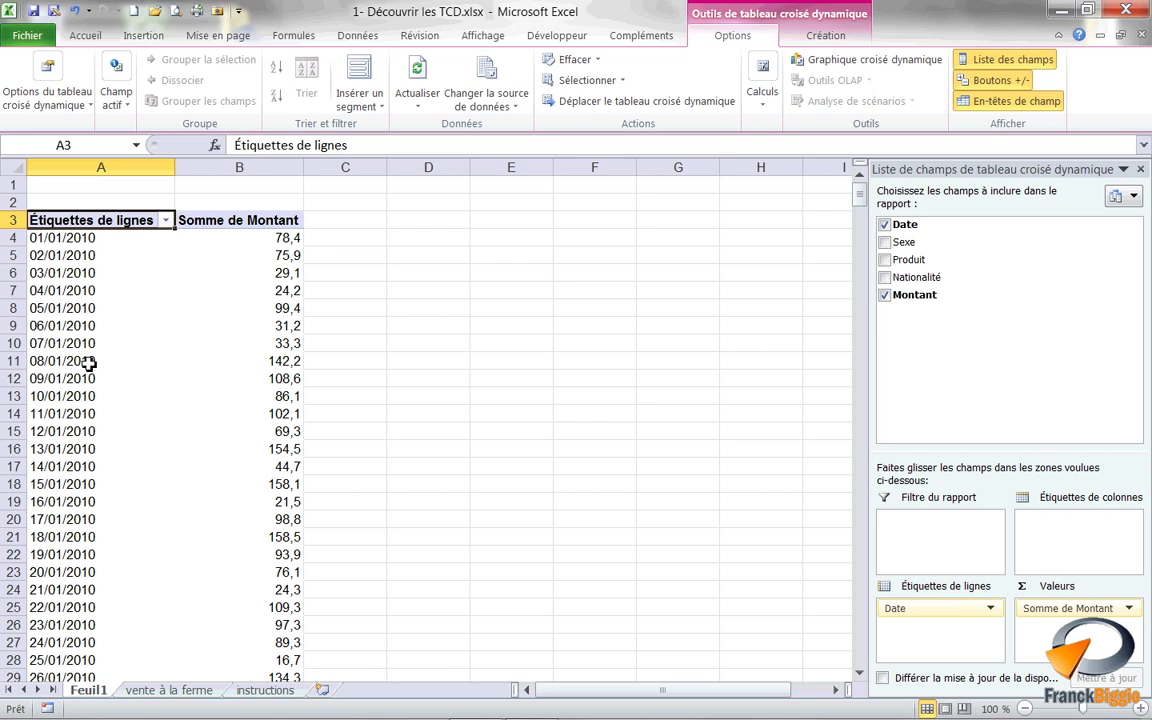
Group the pivot table's dates by Mois and Années
{"action": "left_click", "coordinate": [72, 348]}
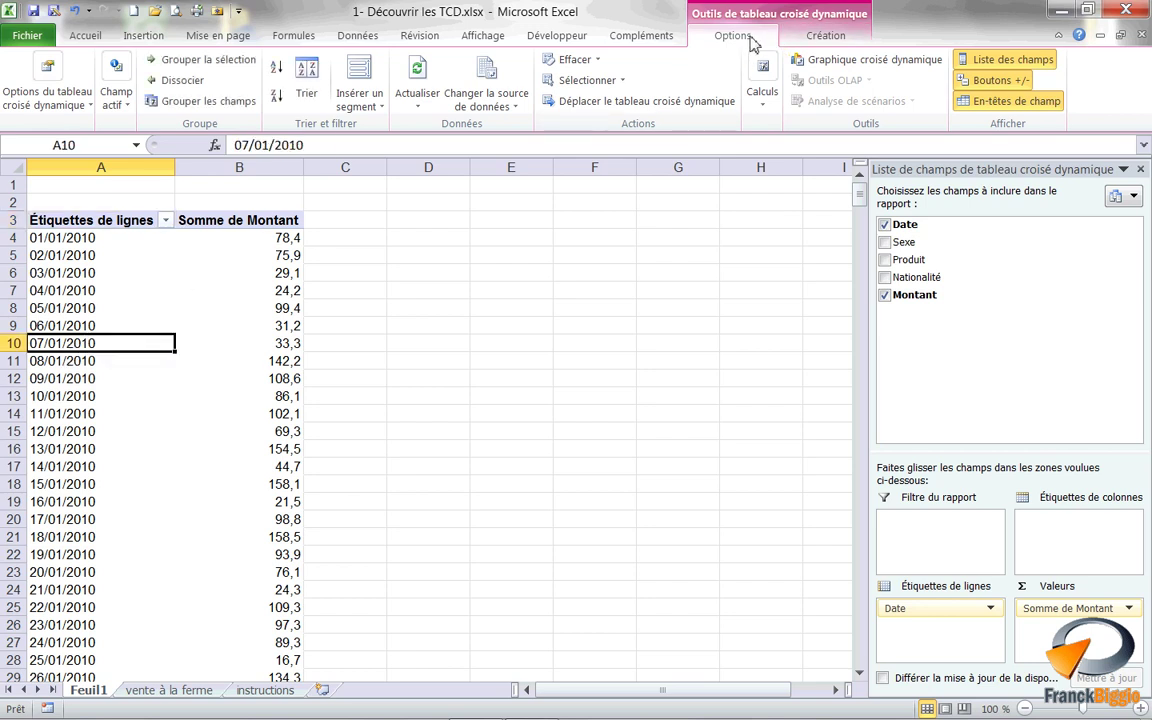
{"action": "left_click", "coordinate": [225, 108]}
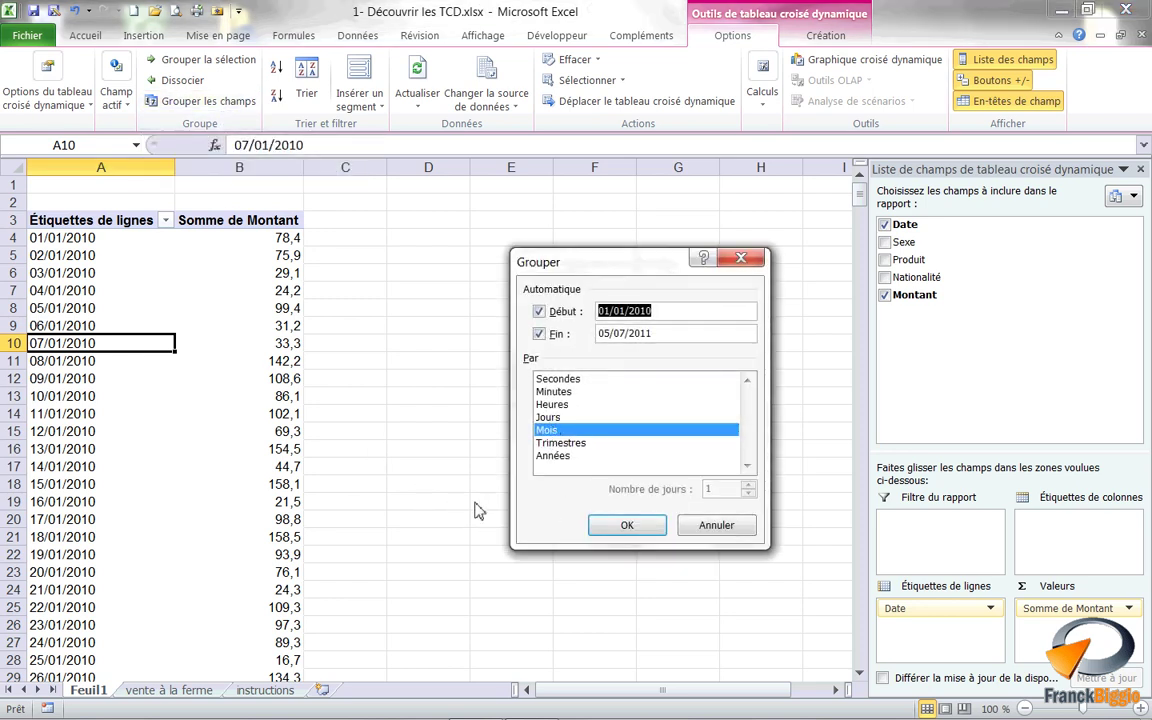
{"action": "left_click", "coordinate": [556, 456]}
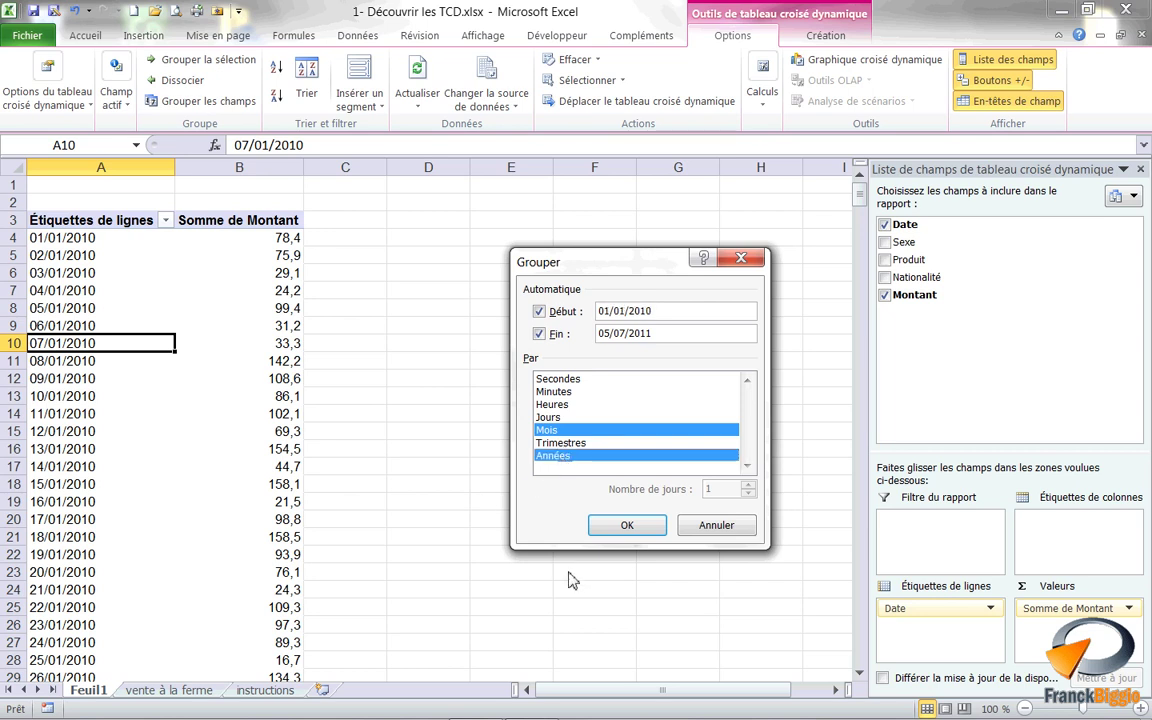
{"action": "left_click", "coordinate": [627, 527]}
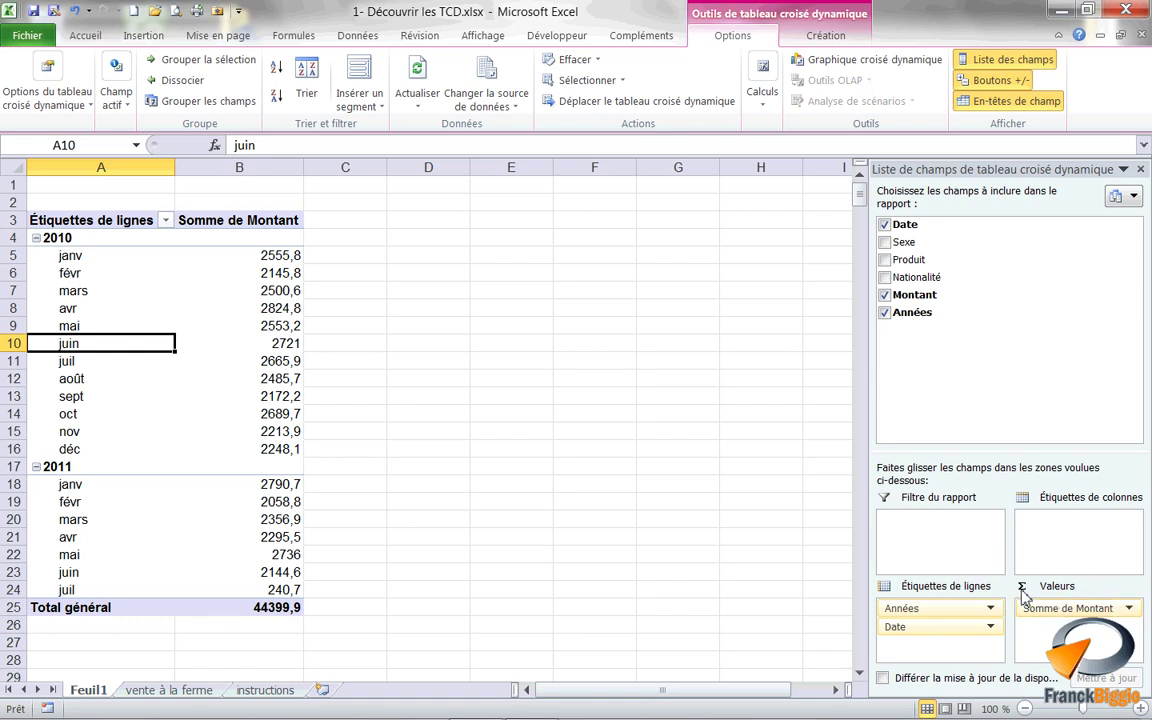
Format Somme de Montant values as Monétaire with € and two decimals
{"action": "left_click", "coordinate": [1127, 607]}
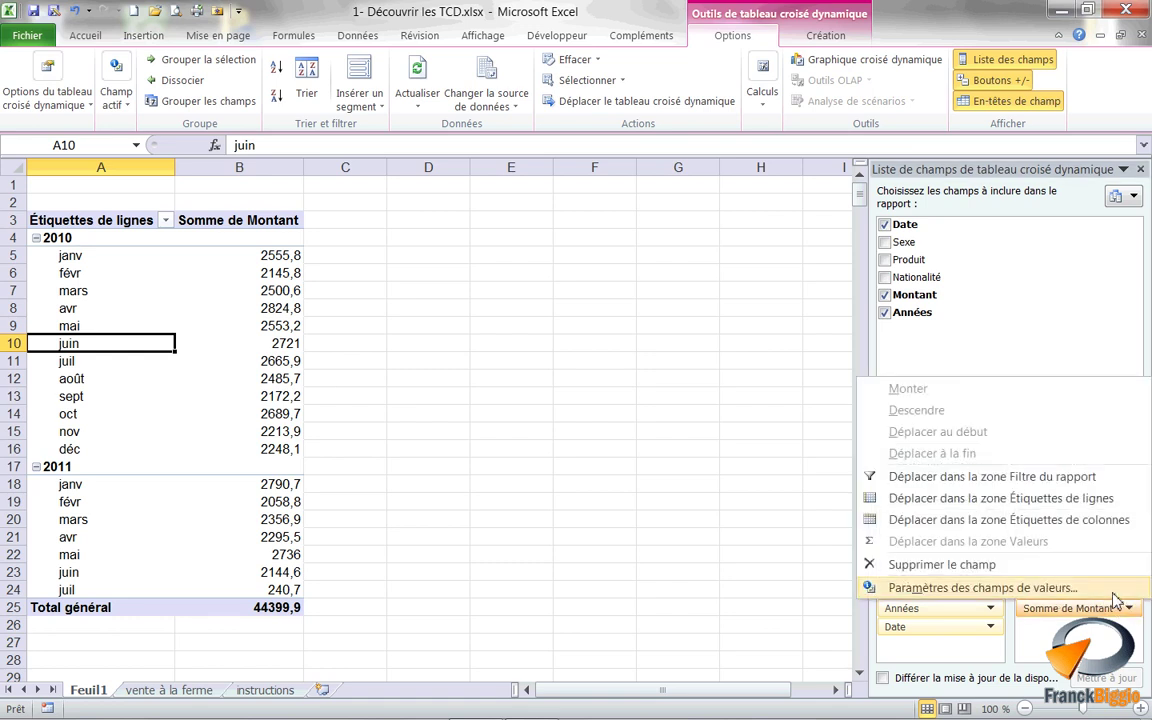
{"action": "left_click", "coordinate": [1114, 592]}
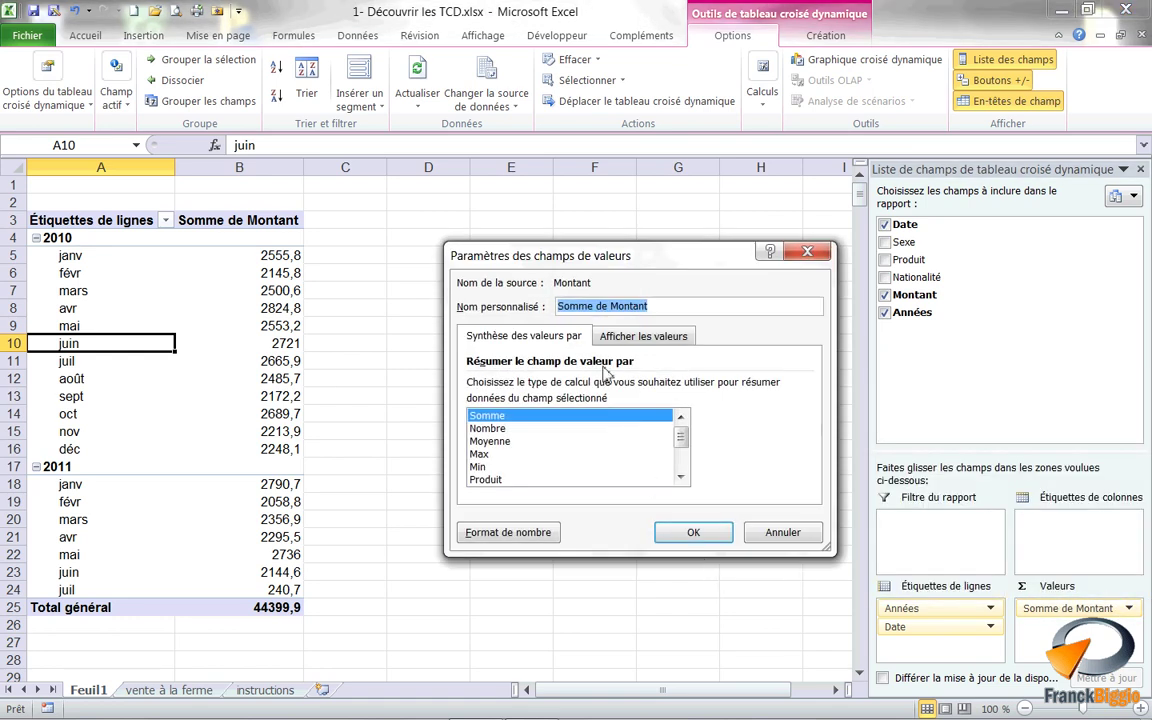
{"action": "left_click_drag", "start_coordinate": [633, 255], "coordinate": [518, 224]}
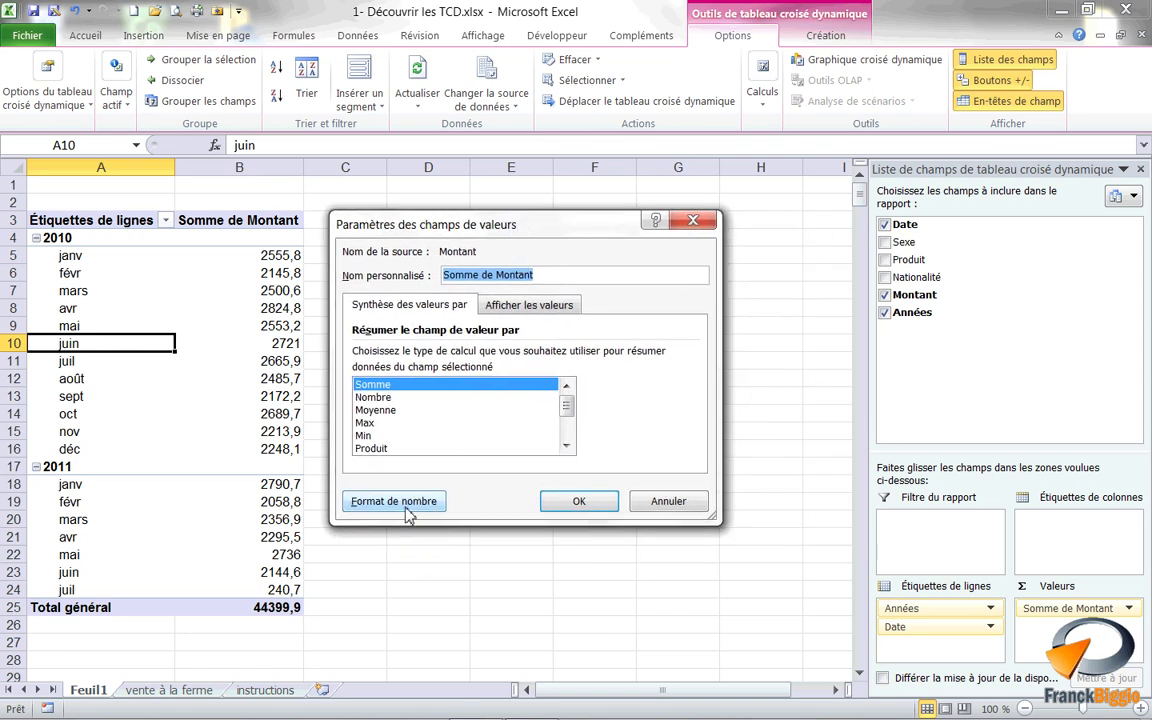
{"action": "left_click", "coordinate": [404, 512]}
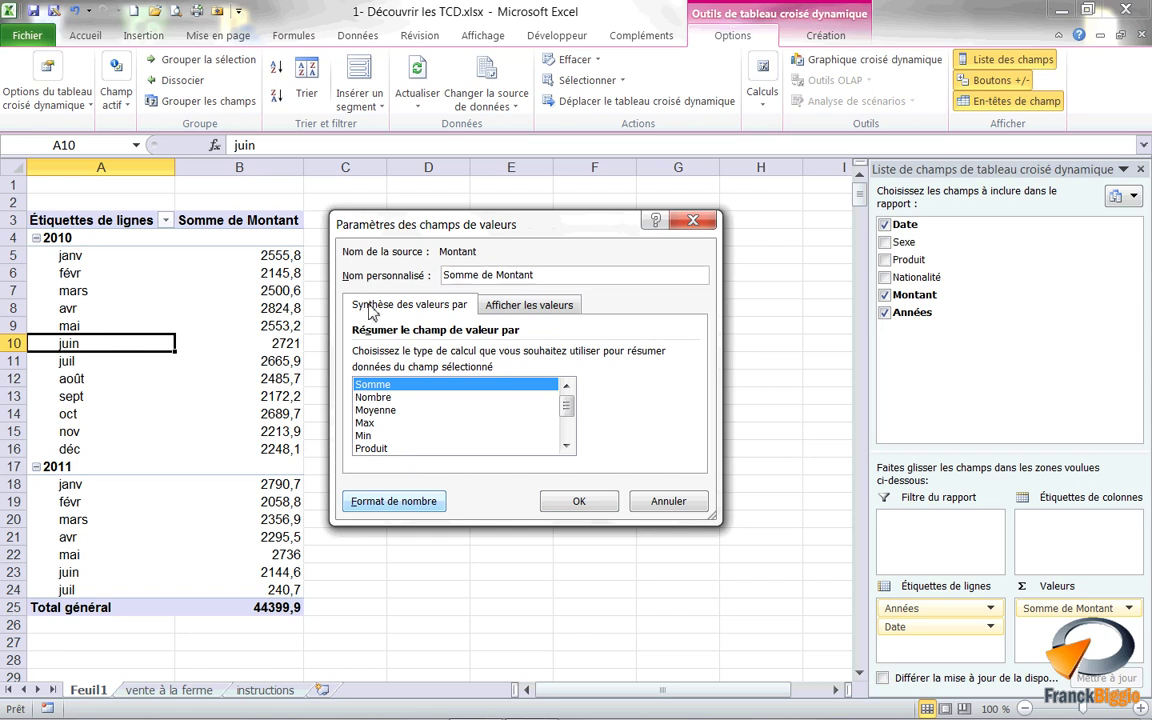
{"action": "left_click", "coordinate": [450, 284]}
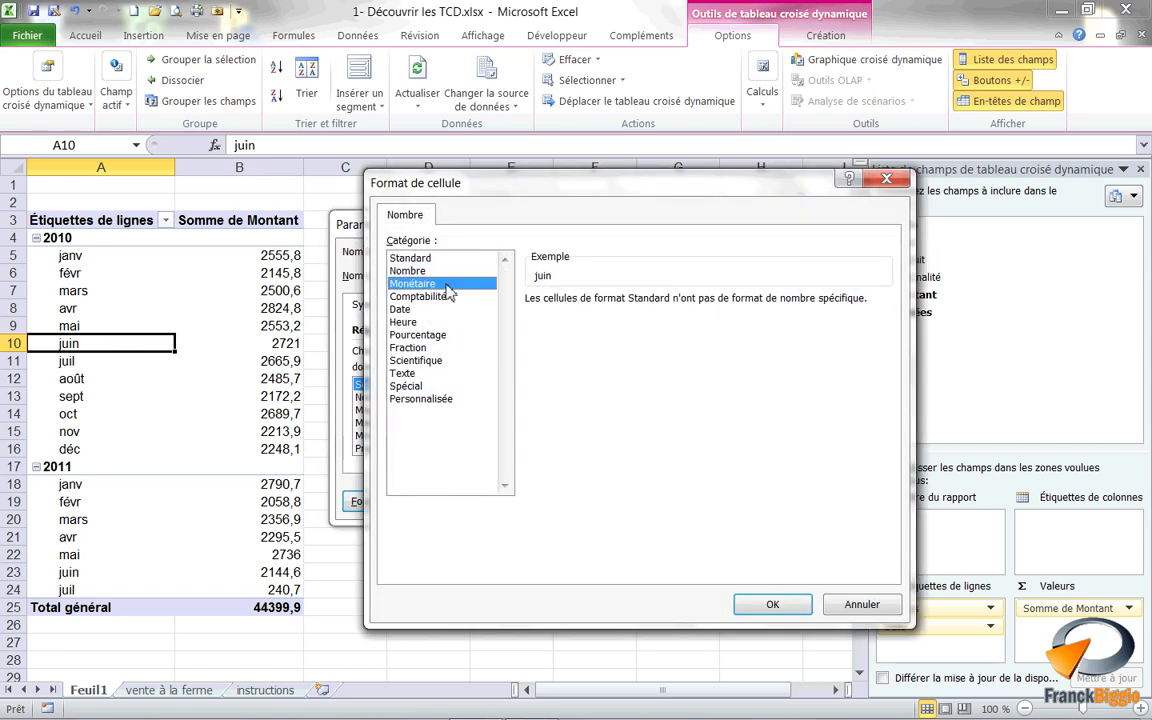
{"action": "left_click", "coordinate": [772, 605]}
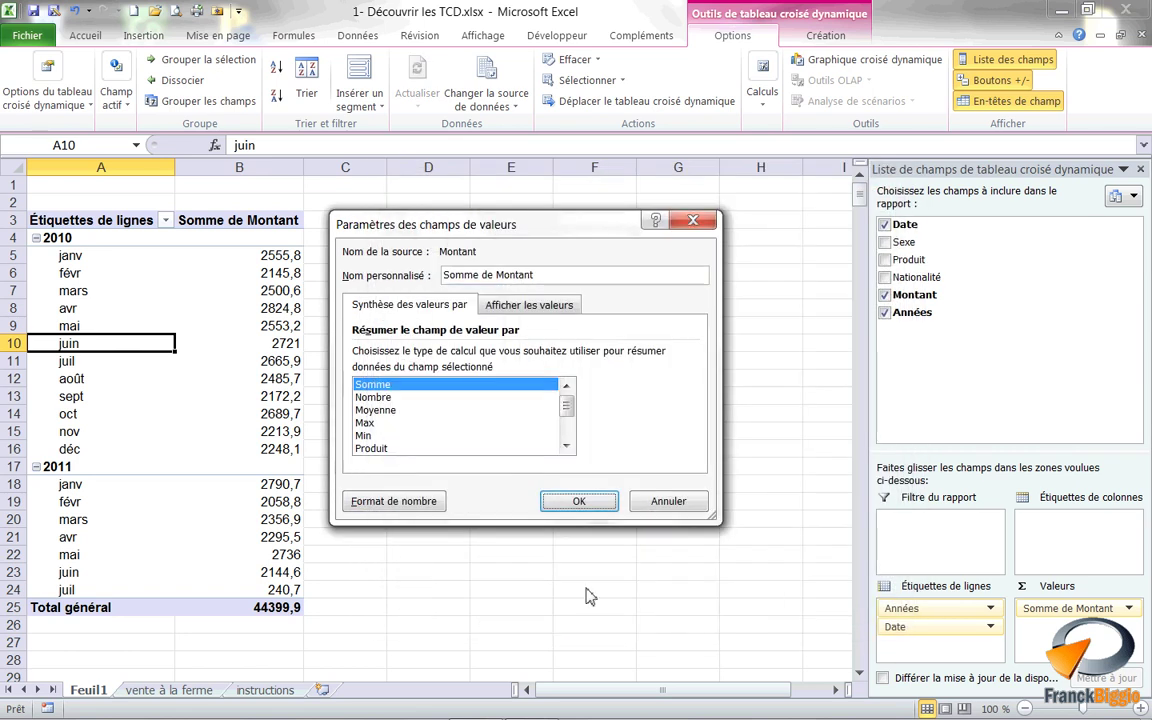
{"action": "left_click", "coordinate": [571, 505]}
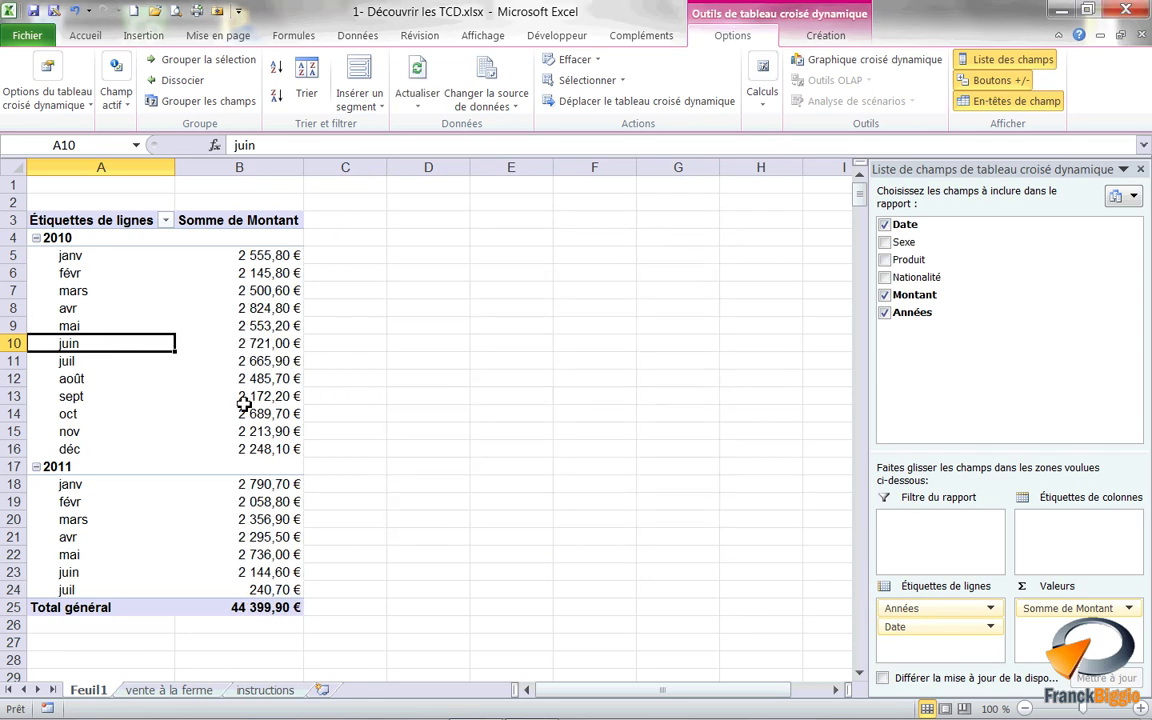
Insert an Années slicer for the pivot table
{"action": "mouse_move", "coordinate": [261, 367]}
{"action": "left_click", "coordinate": [359, 103]}
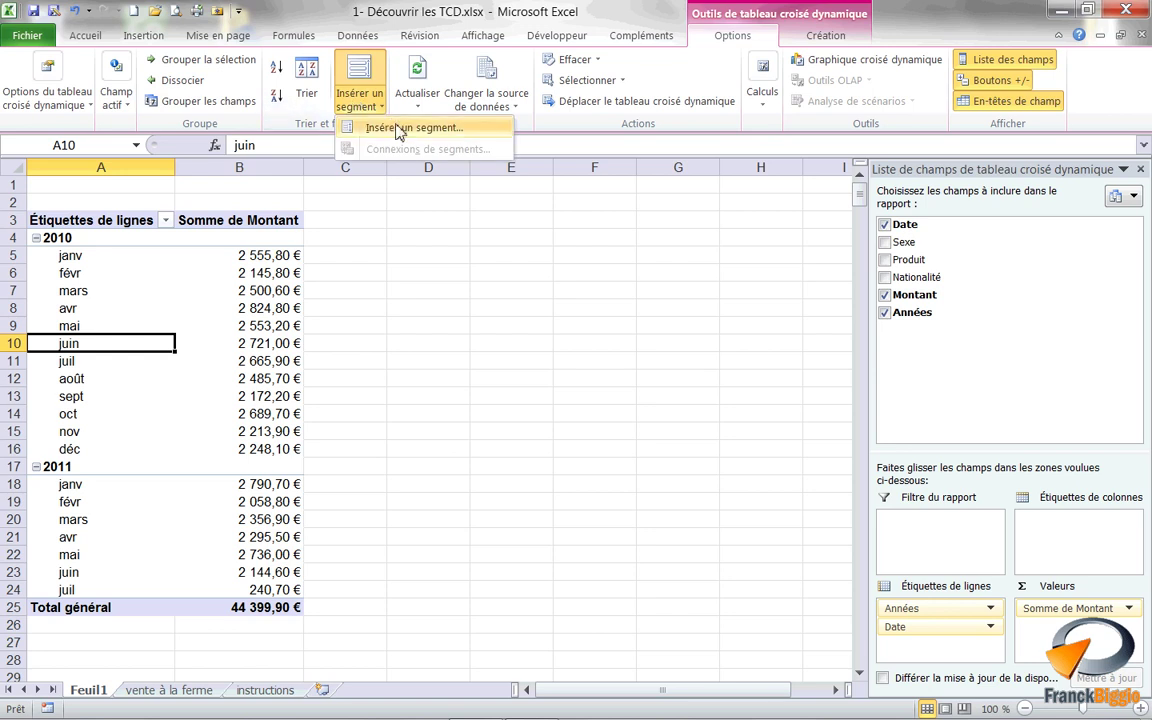
{"action": "left_click", "coordinate": [396, 127]}
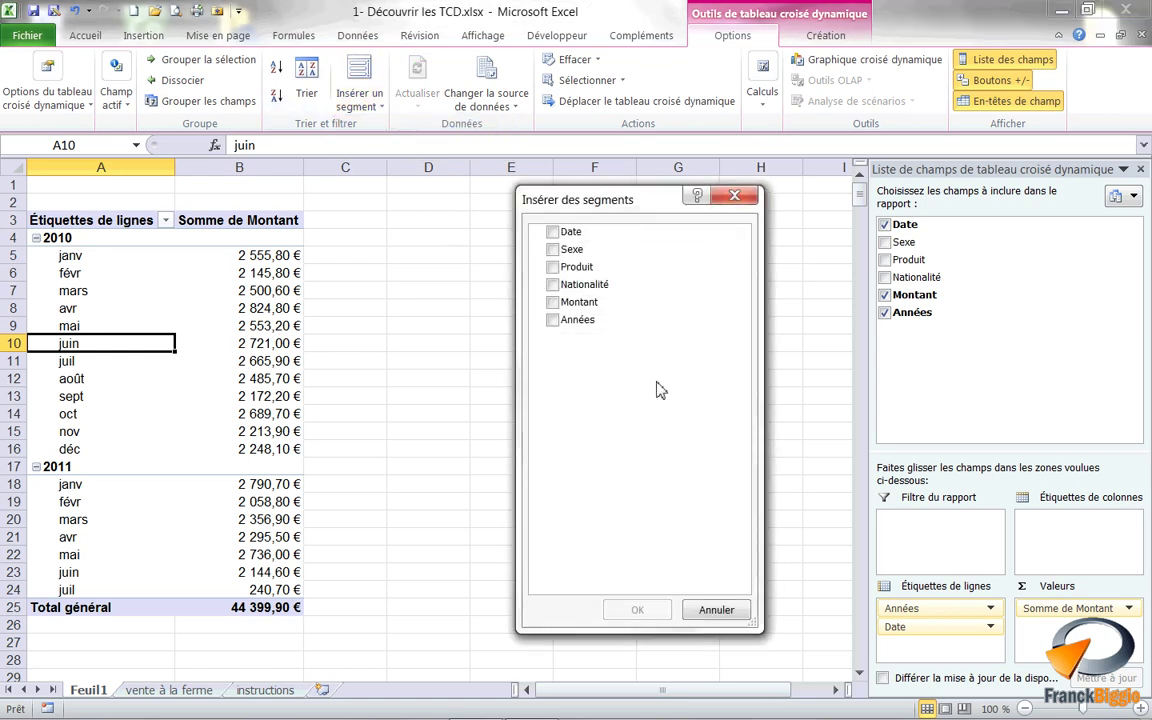
{"action": "left_click", "coordinate": [553, 320]}
{"action": "left_click", "coordinate": [655, 610]}
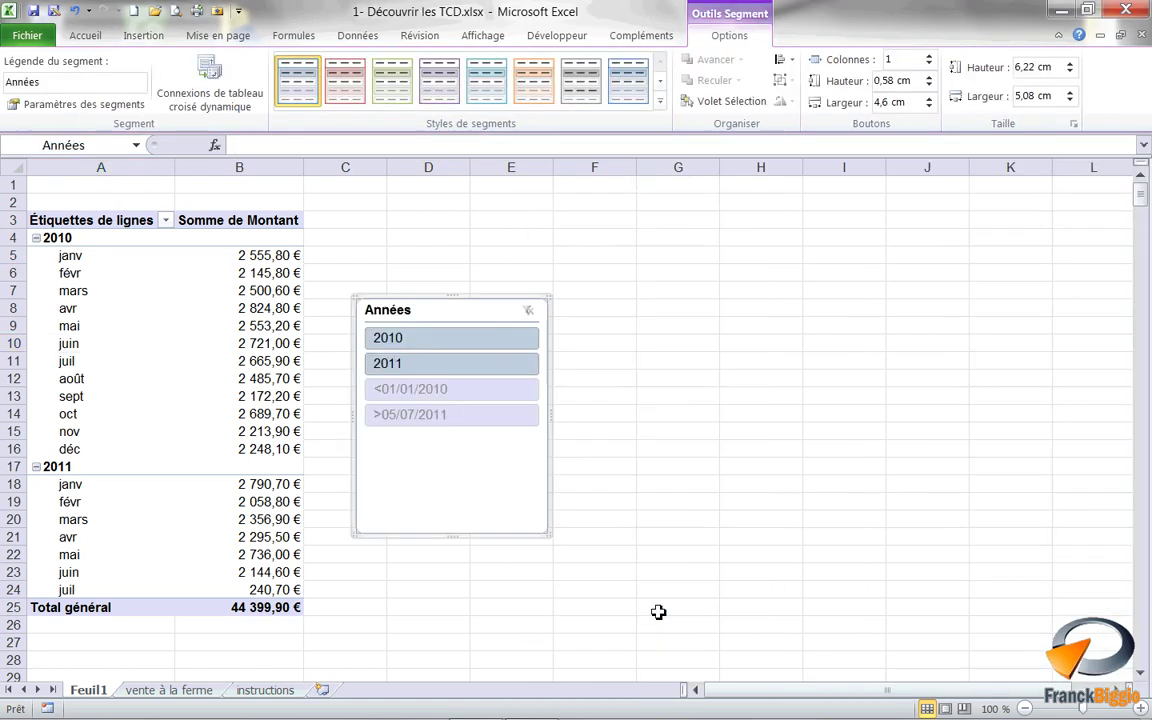
Move and shrink the slicer near column D, then filter it to 2010
{"action": "left_click_drag", "start_coordinate": [455, 300], "coordinate": [484, 204]}
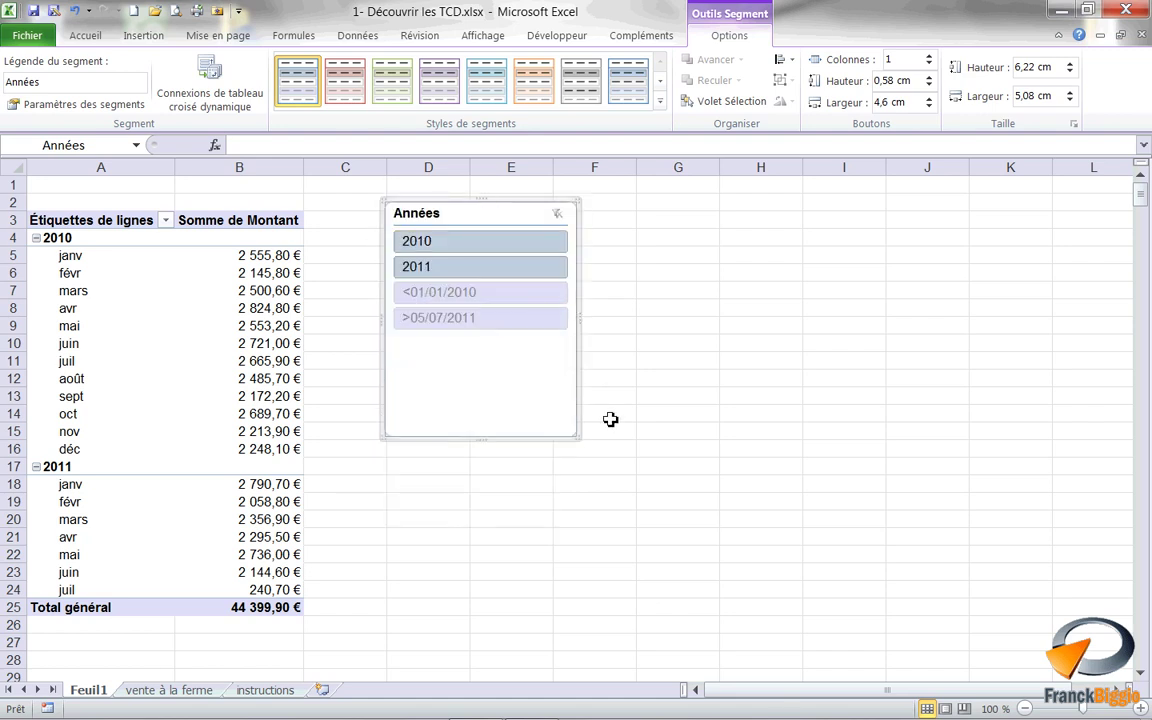
{"action": "left_click_drag", "start_coordinate": [579, 438], "coordinate": [485, 300]}
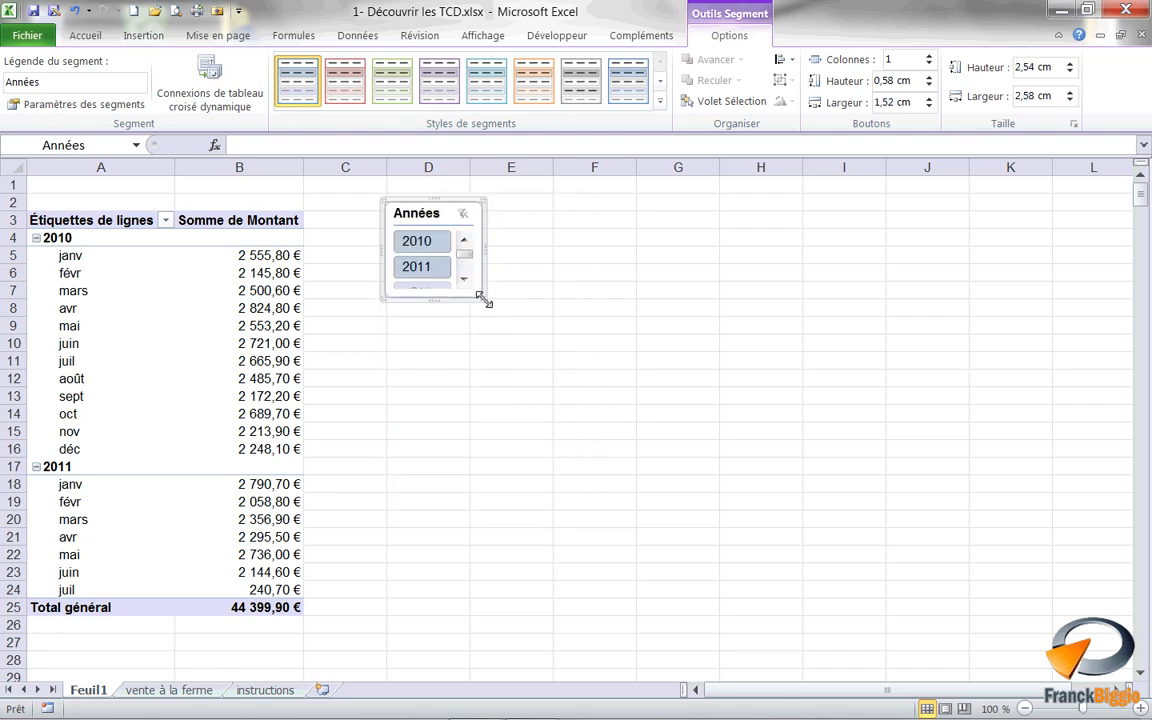
{"action": "left_click", "coordinate": [418, 243]}
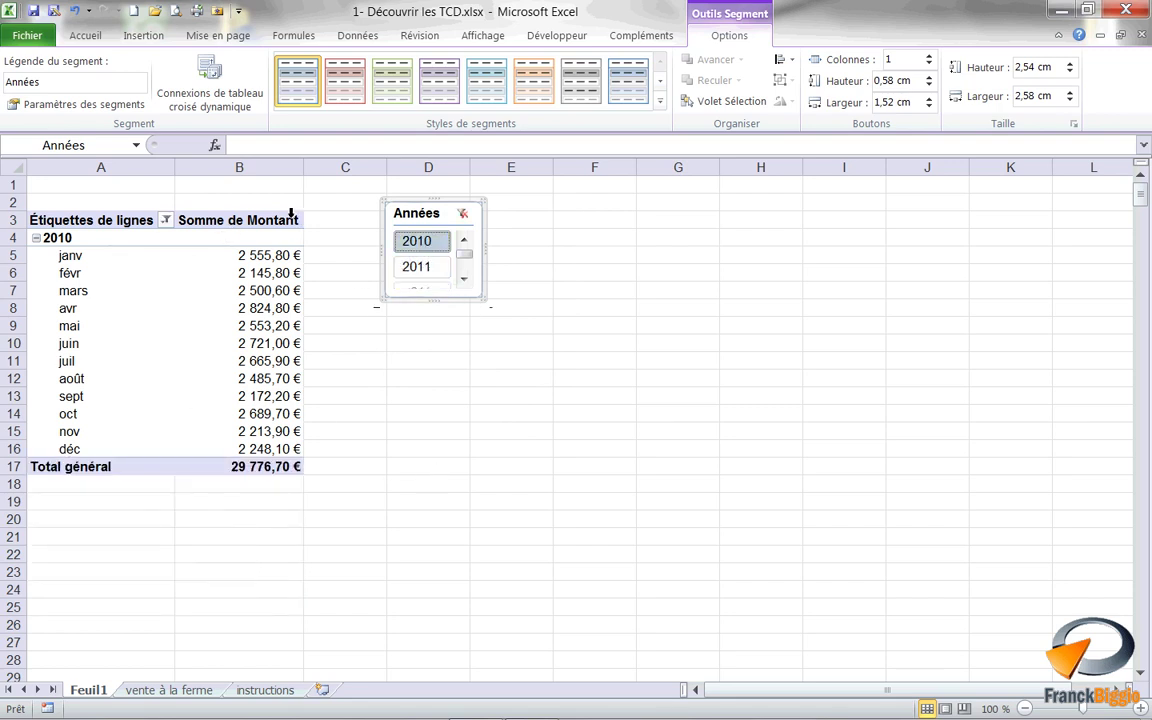
Replace the Somme de Montant header in B3 with CA
{"action": "left_click", "coordinate": [290, 218]}
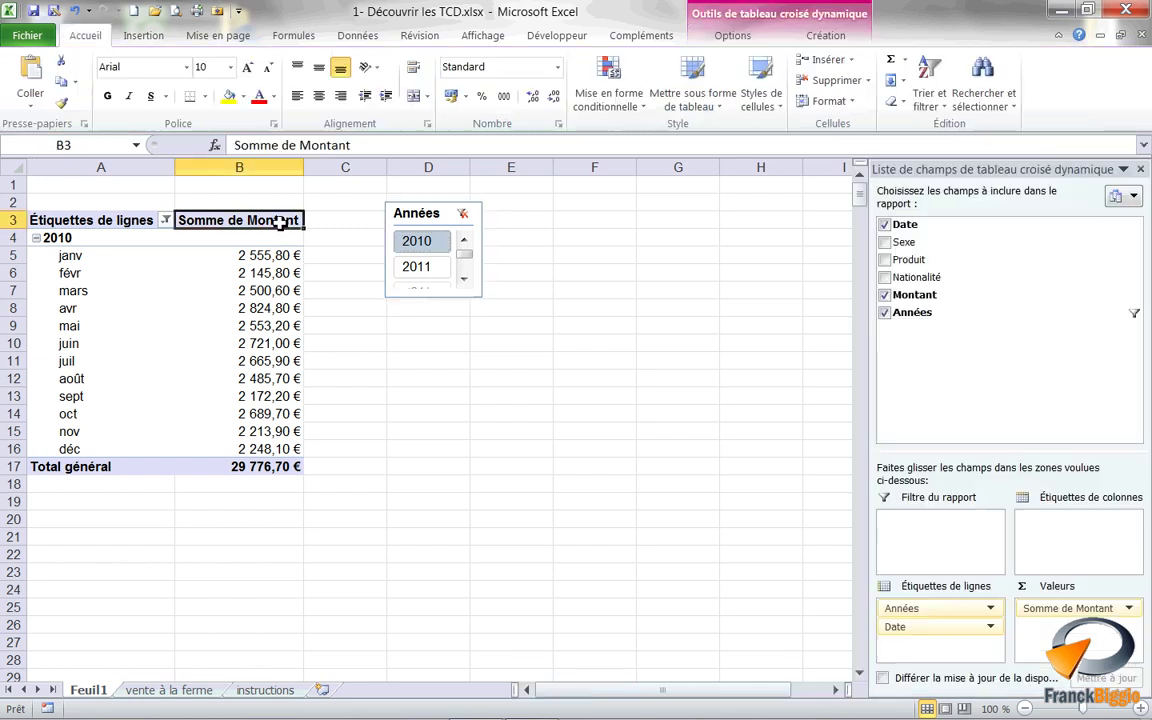
{"action": "left_click", "coordinate": [365, 147]}
{"action": "left_click_drag", "start_coordinate": [365, 147], "coordinate": [232, 147]}
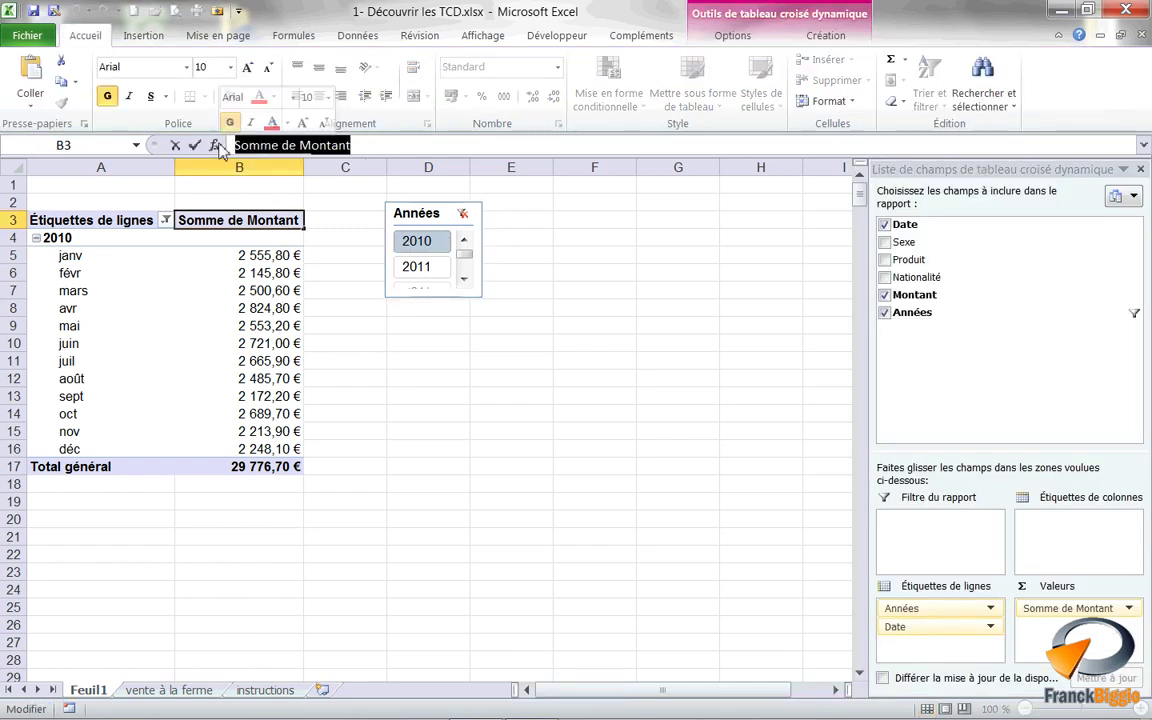
{"action": "type", "text": "CA"}
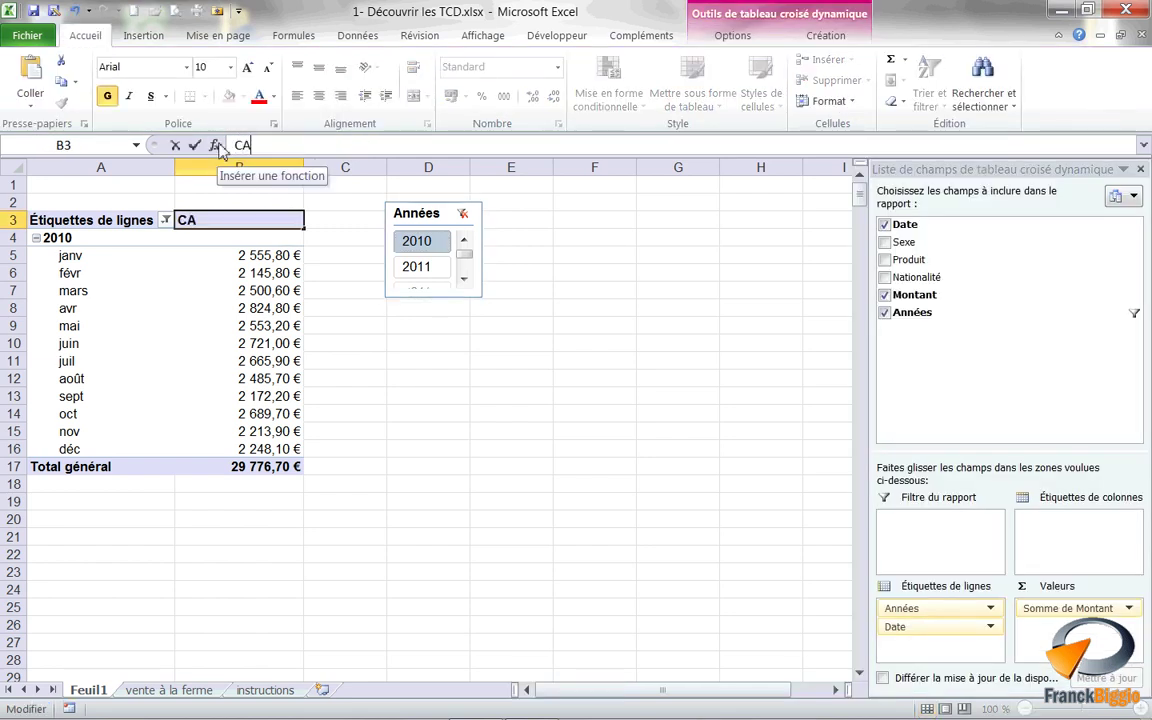
{"action": "key", "text": "Return"}
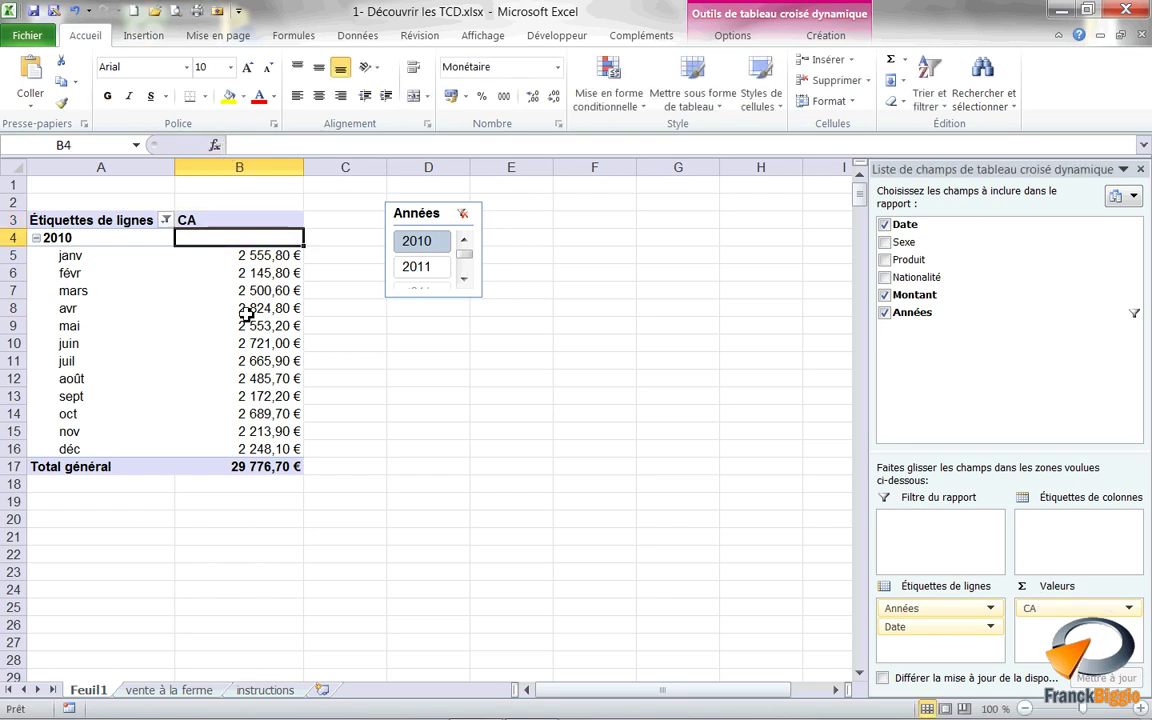
Inspect the janv and avr CA values in the table
{"action": "left_click", "coordinate": [230, 255]}
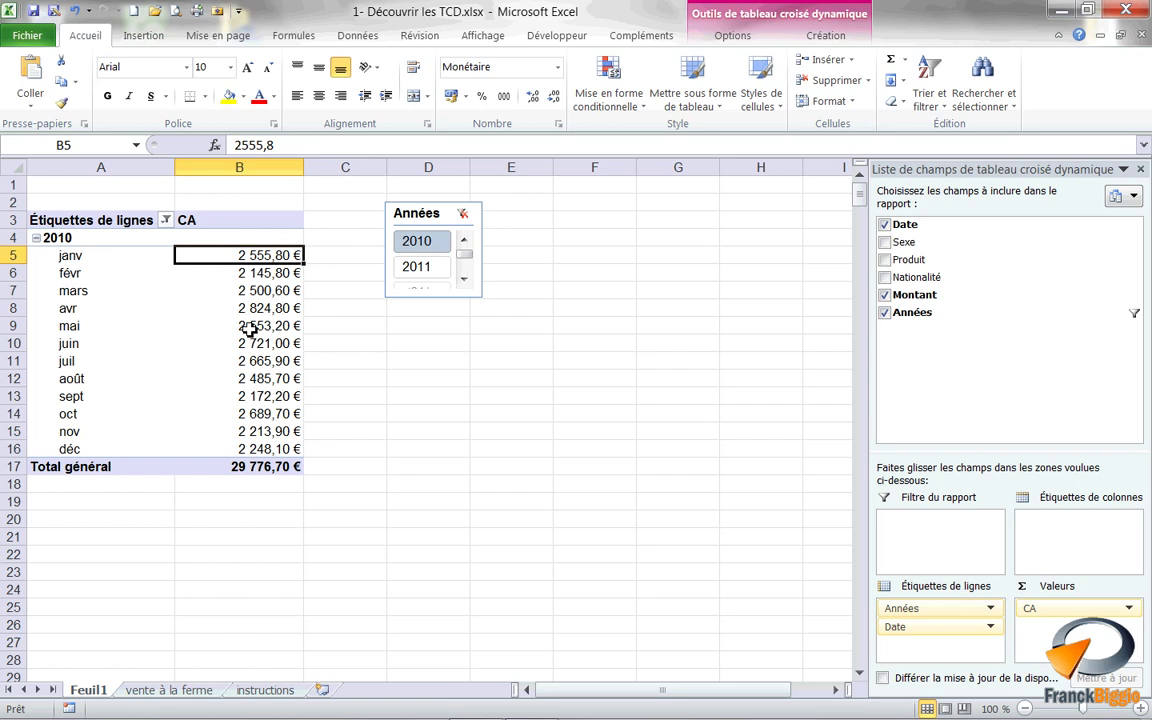
{"action": "mouse_move", "coordinate": [249, 330]}
{"action": "mouse_move", "coordinate": [230, 412]}
{"action": "left_click", "coordinate": [245, 307]}
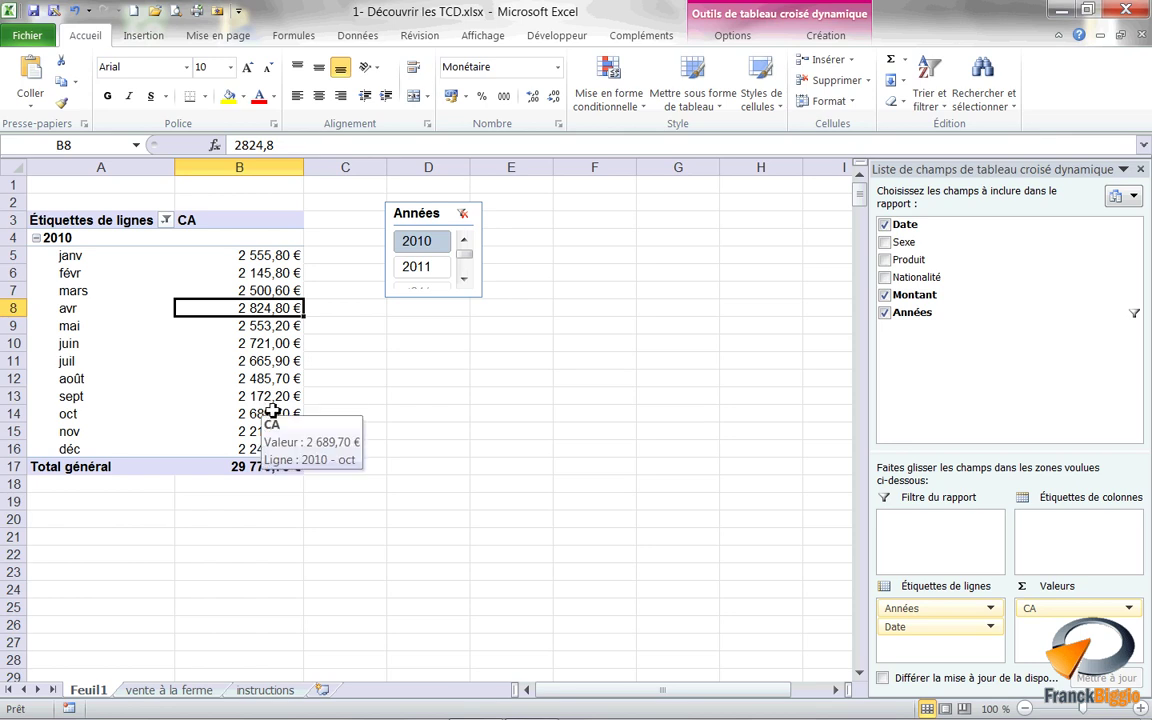
Show CA values as Résultat cumulé par with Date as the base field
{"action": "left_click", "coordinate": [748, 44]}
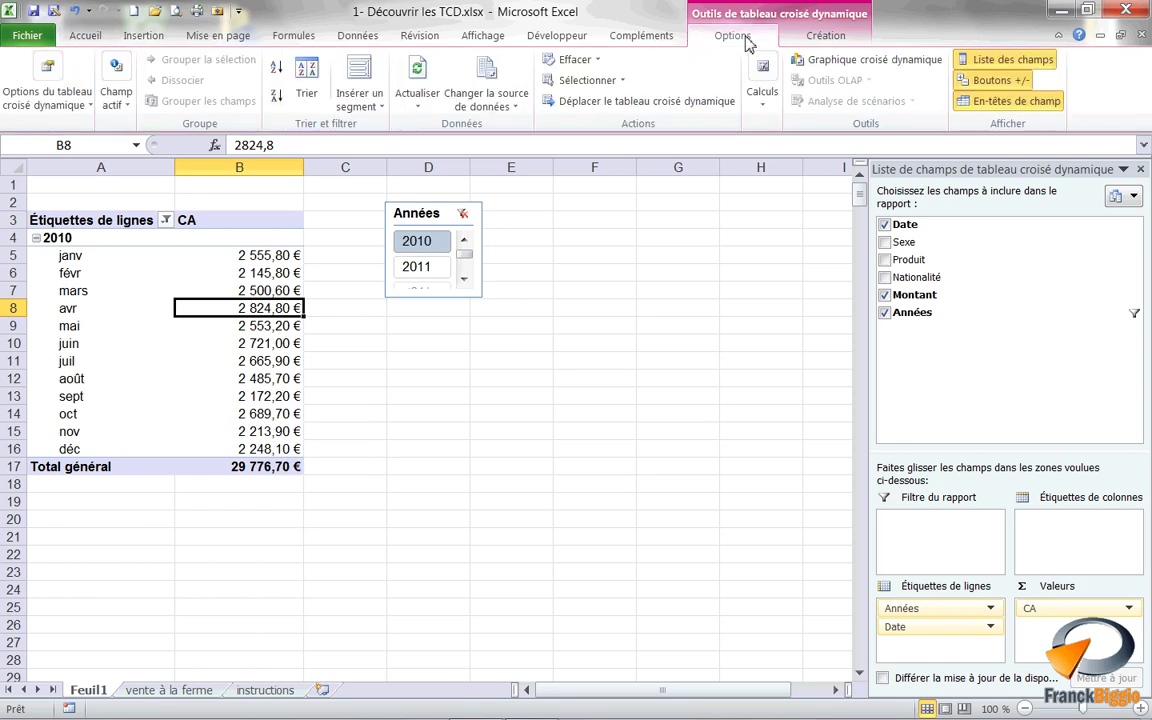
{"action": "left_click", "coordinate": [762, 100]}
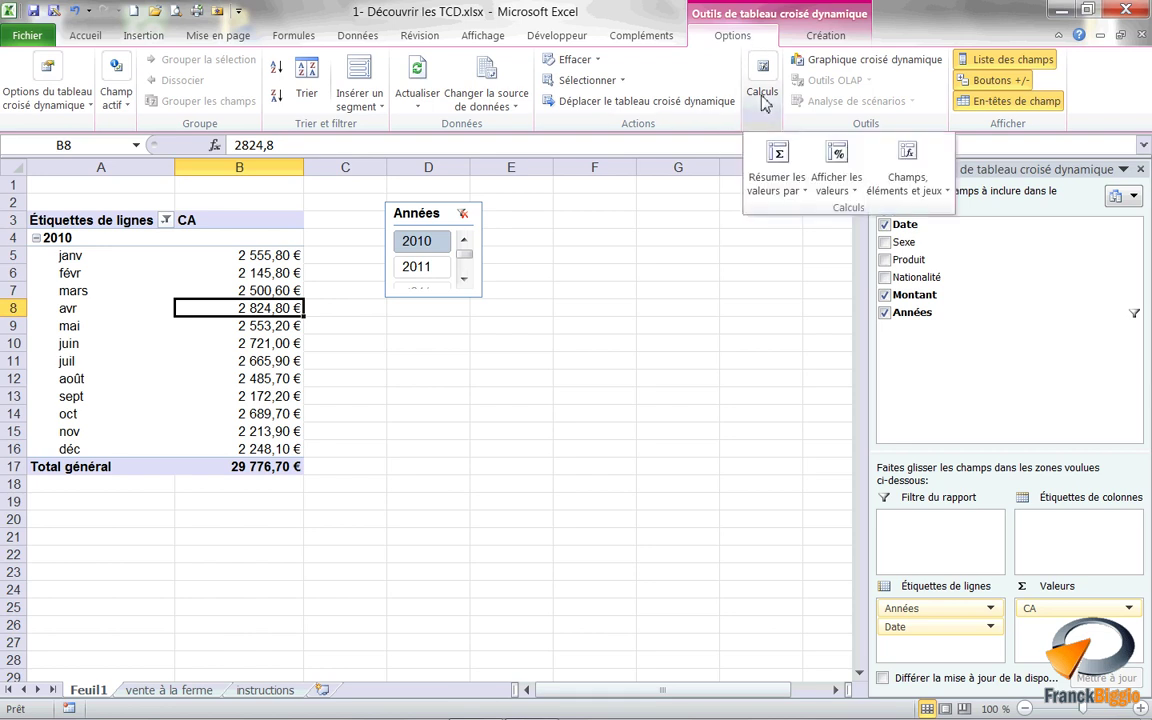
{"action": "left_click", "coordinate": [848, 190]}
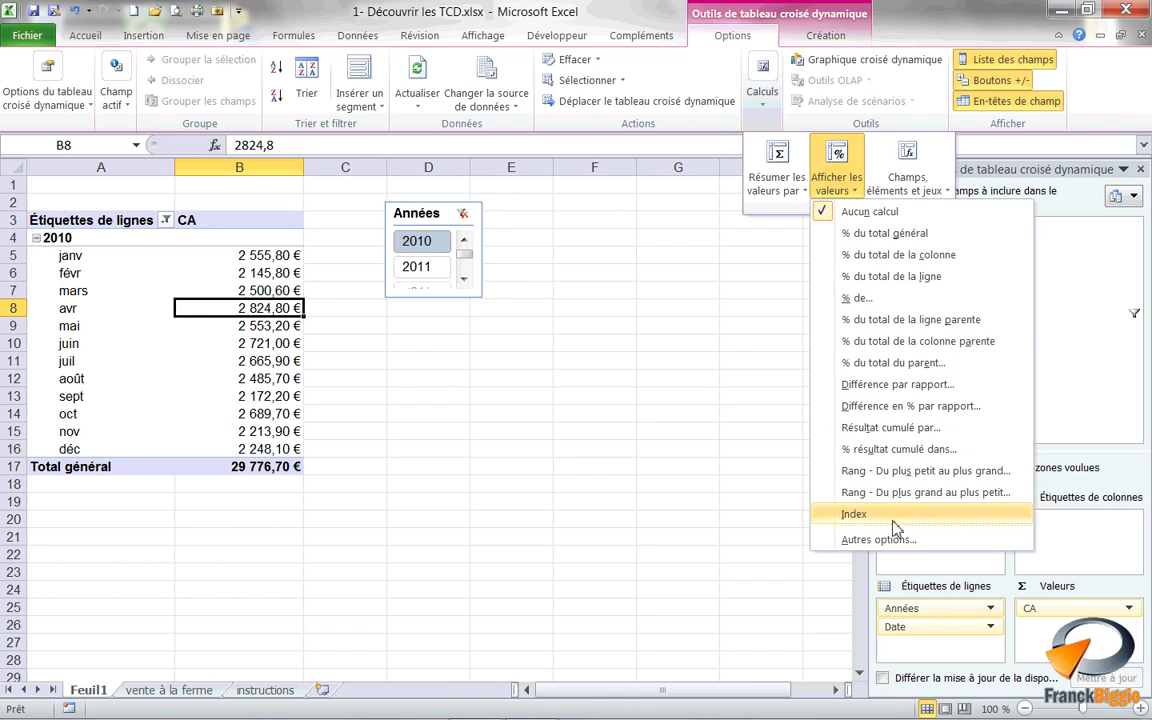
{"action": "left_click", "coordinate": [895, 428]}
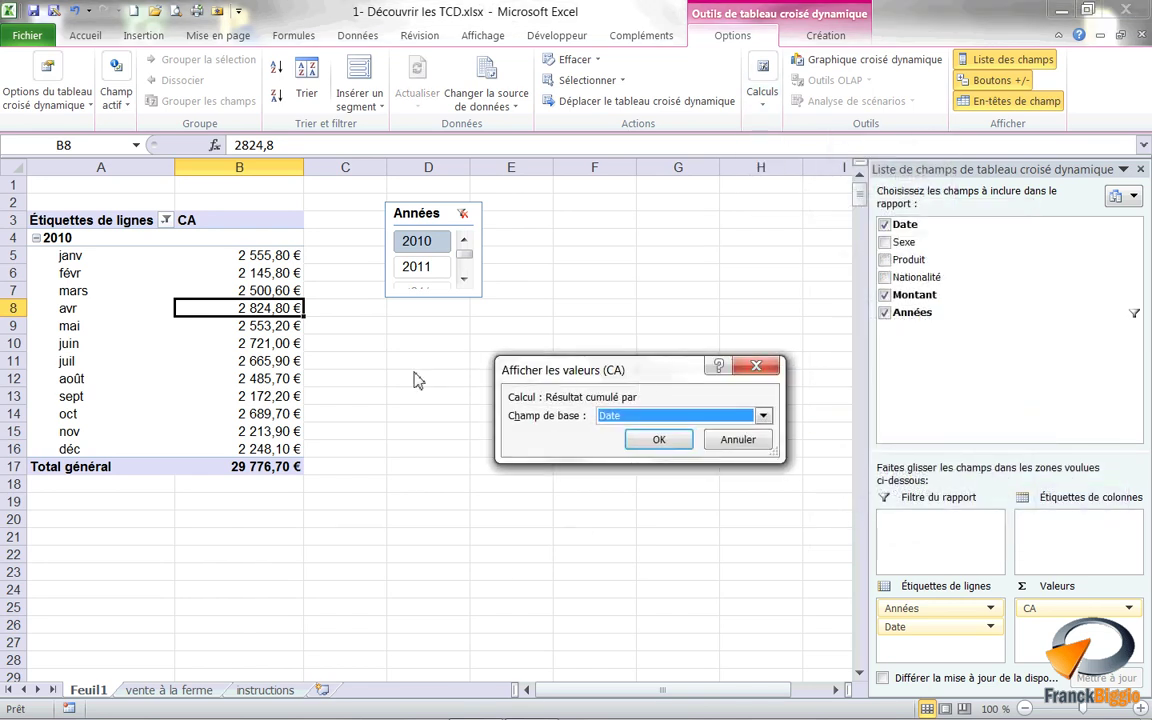
{"action": "left_click", "coordinate": [678, 416]}
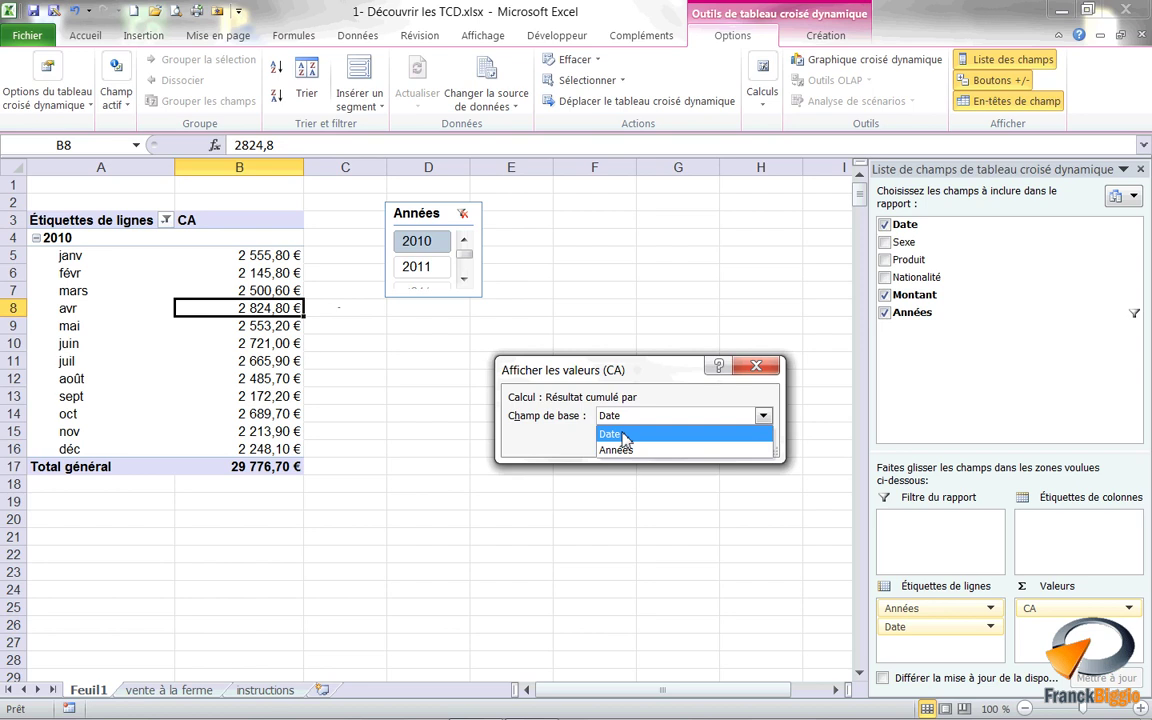
{"action": "left_click", "coordinate": [622, 436]}
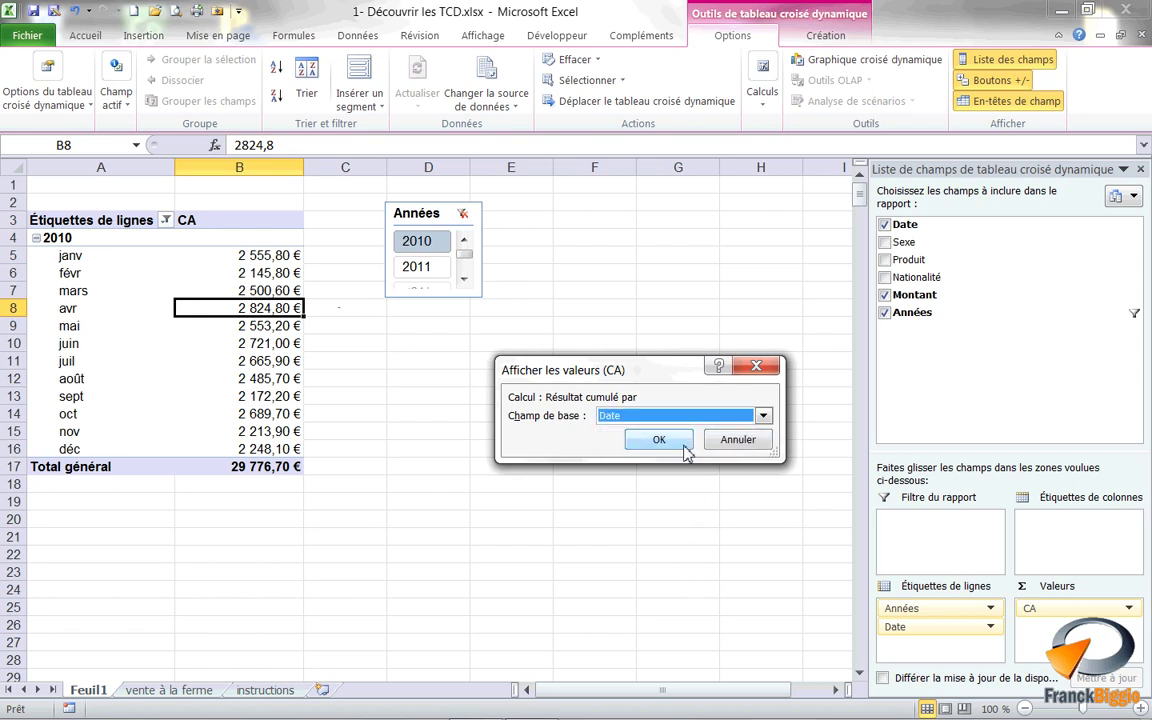
{"action": "left_click", "coordinate": [660, 441]}
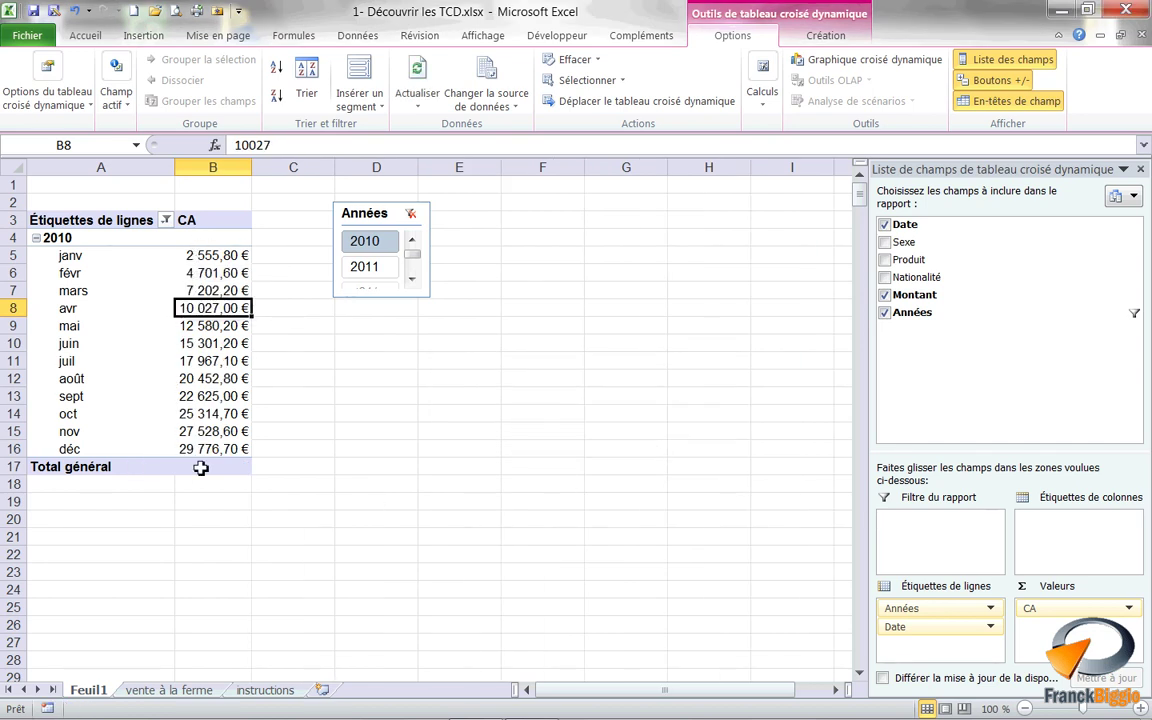
Turn off Liste des champs, Boutons +/- and En-têtes de champ
{"action": "mouse_move", "coordinate": [201, 468]}
{"action": "left_click", "coordinate": [1005, 60]}
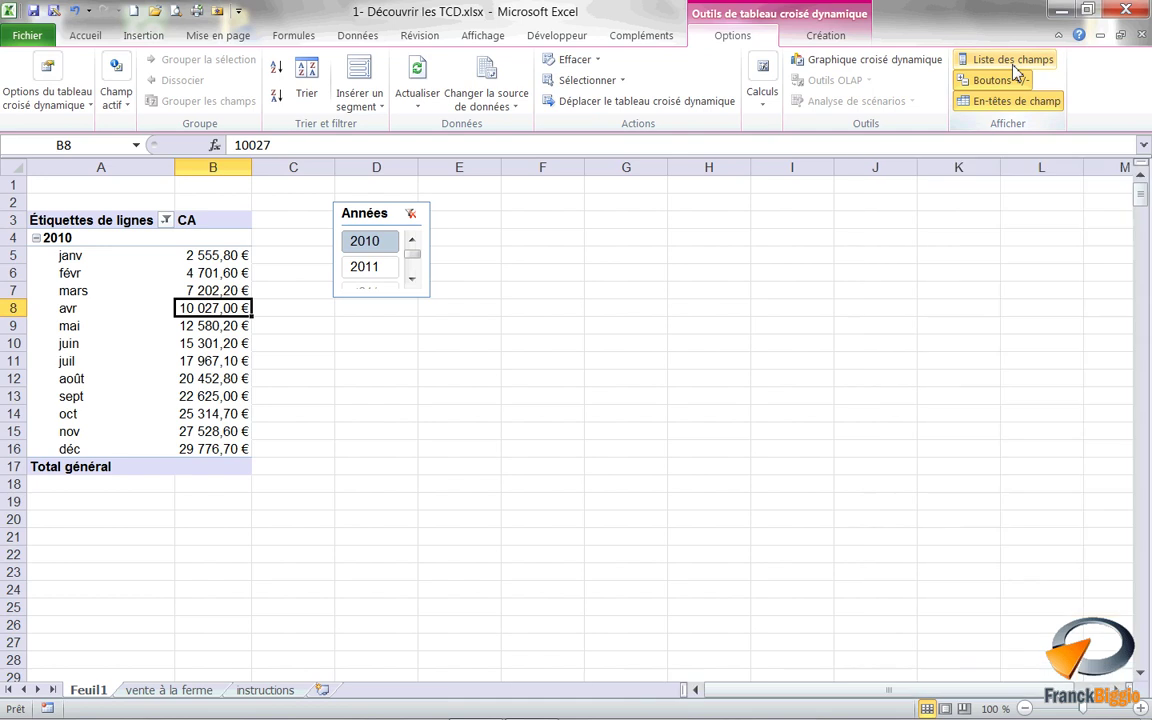
{"action": "left_click", "coordinate": [1010, 85]}
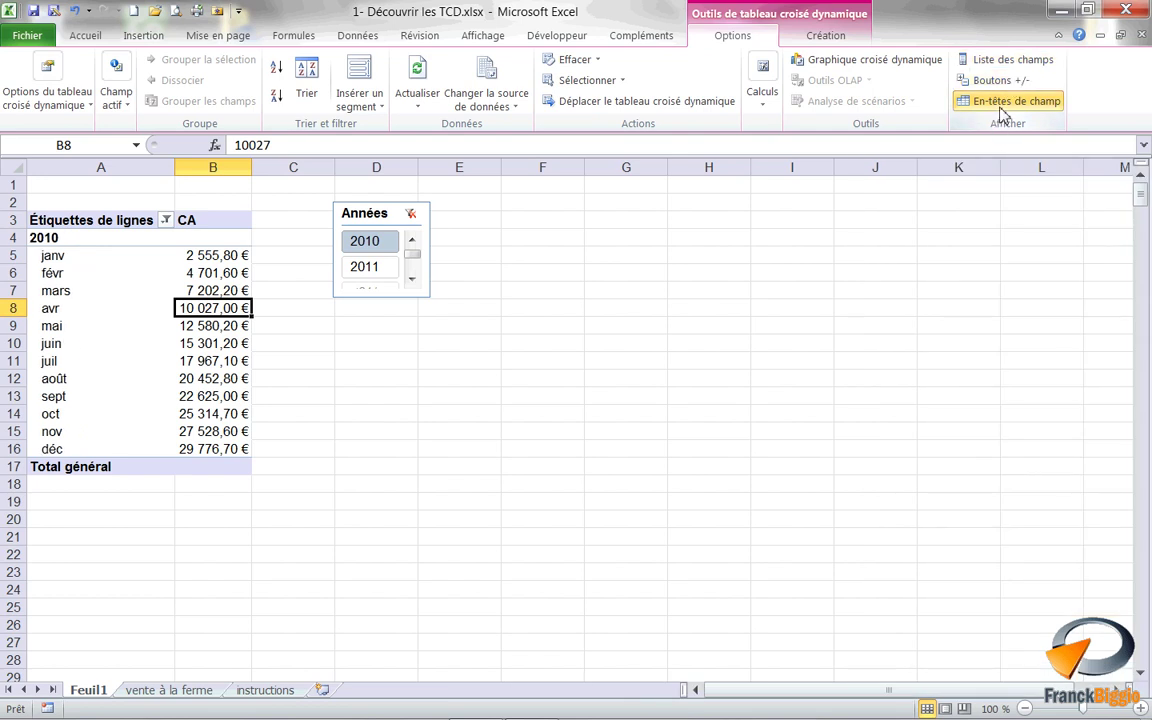
{"action": "left_click", "coordinate": [1010, 102]}
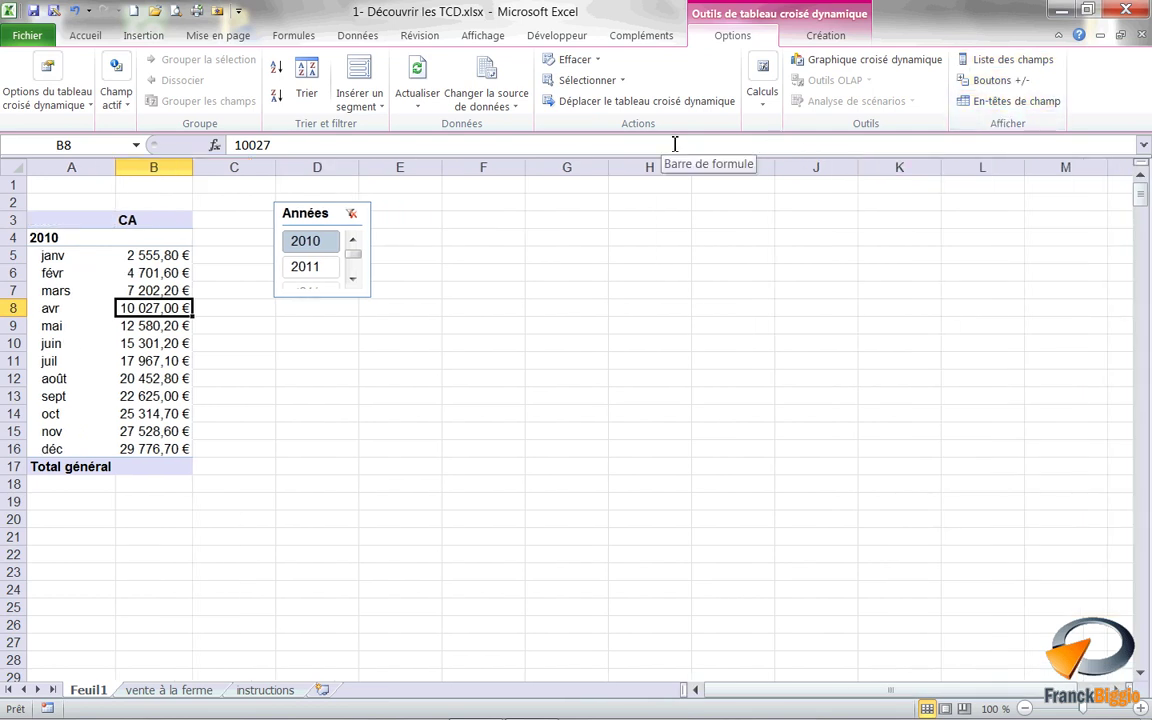
Apply the purple medium PivotTable style from the Création gallery
{"action": "left_click", "coordinate": [812, 40]}
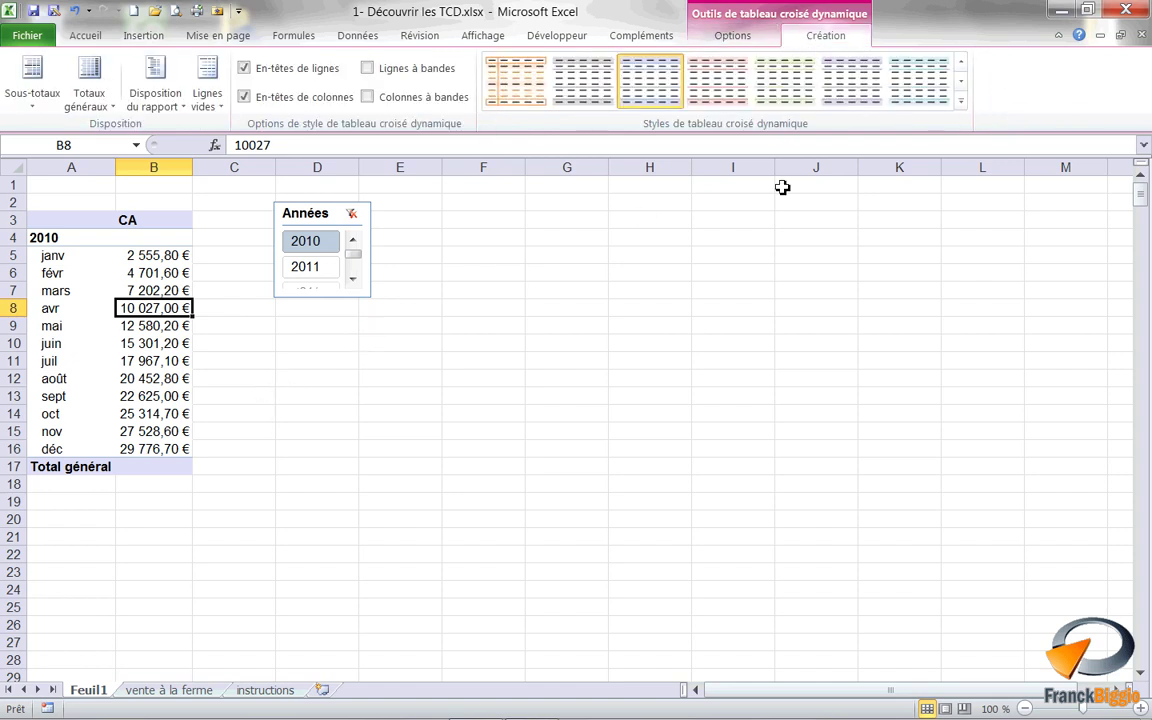
{"action": "left_click", "coordinate": [961, 101]}
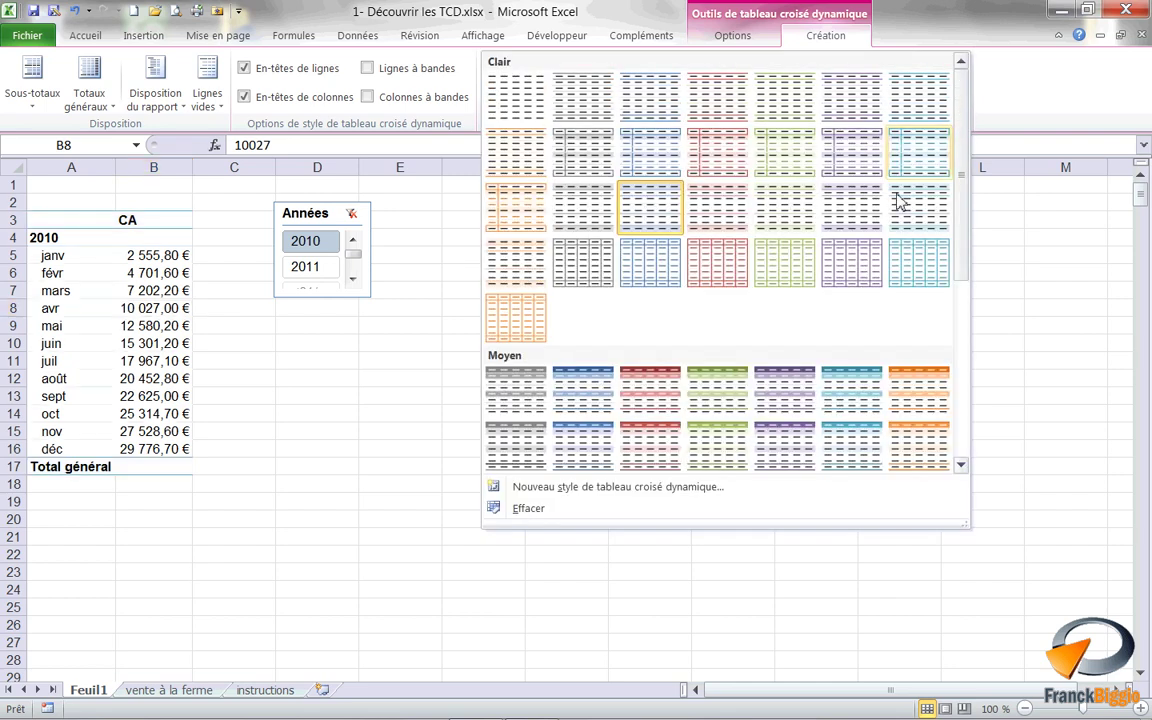
{"action": "left_click", "coordinate": [785, 457]}
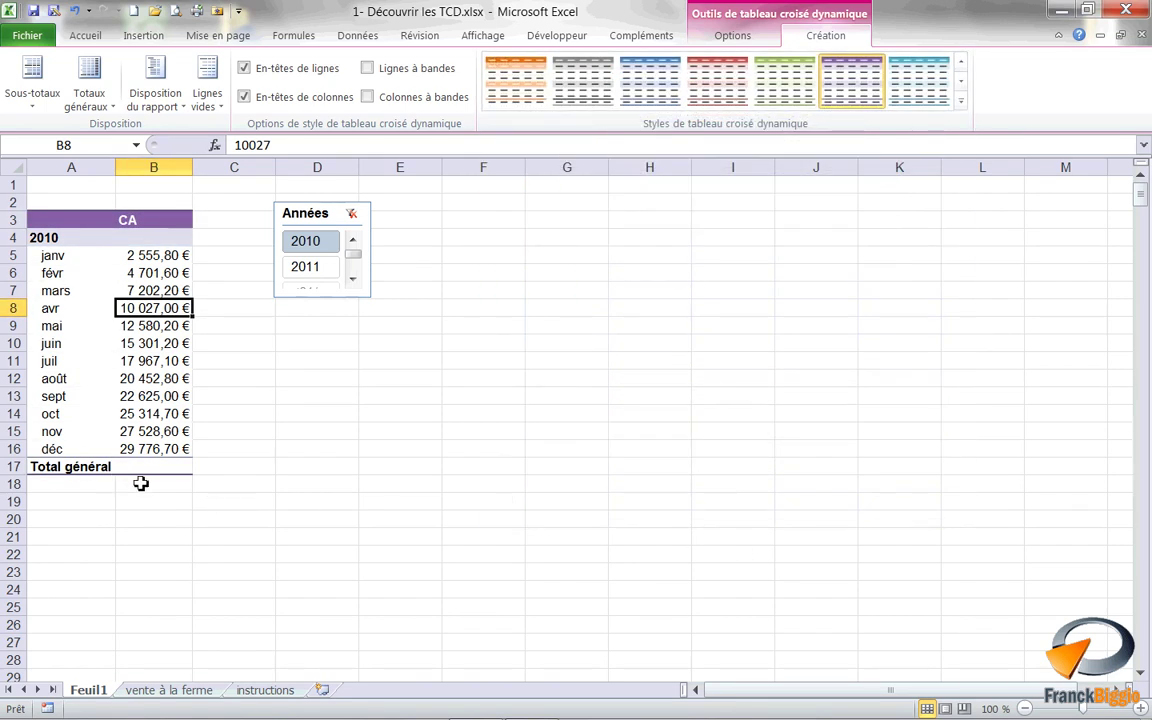
{"action": "left_click", "coordinate": [154, 471]}
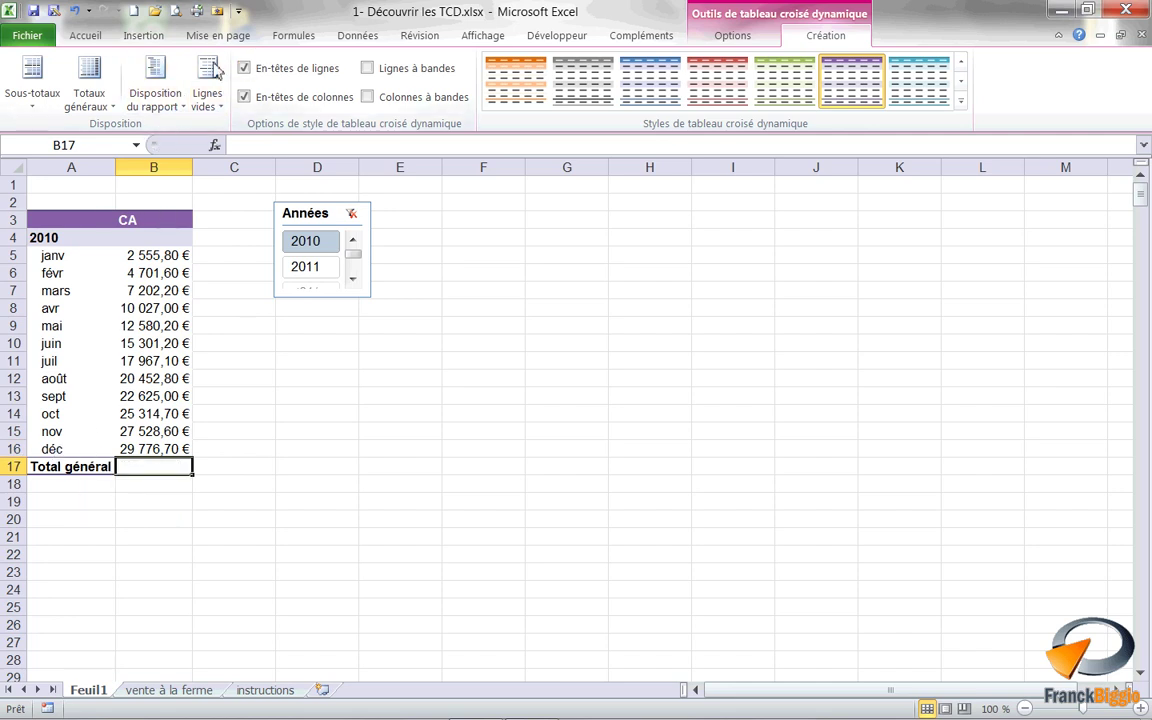
Set Totaux généraux to Désactivé pour les lignes et les colonnes
{"action": "left_click", "coordinate": [104, 116]}
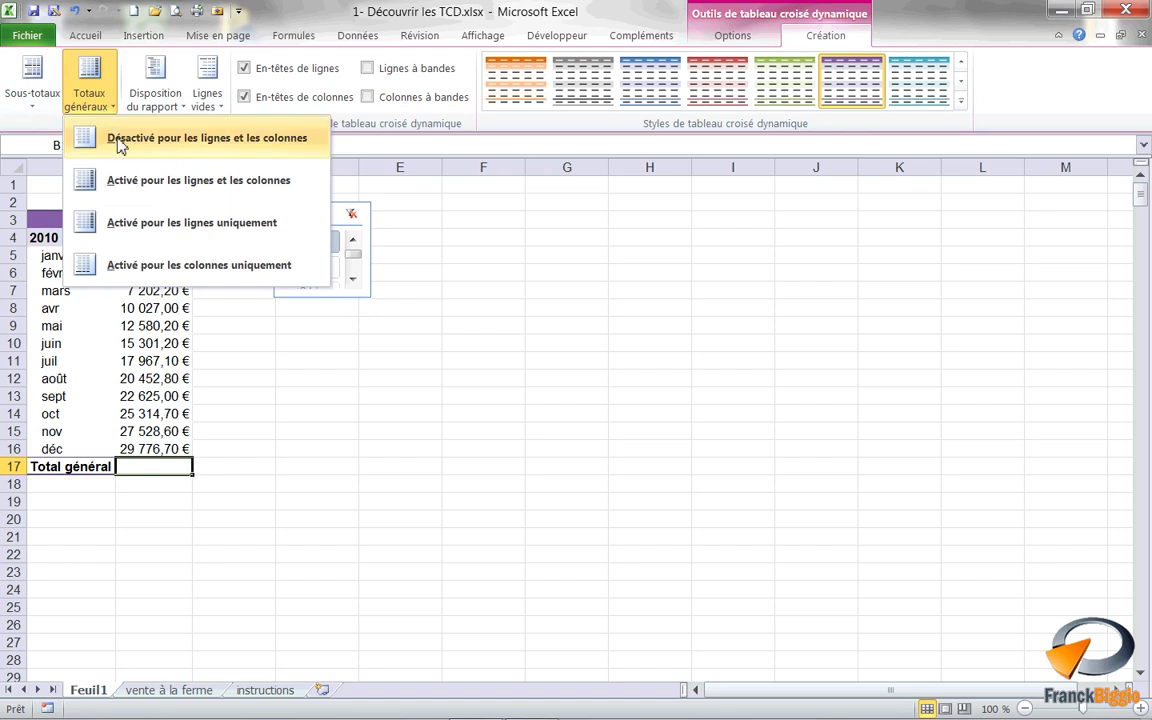
{"action": "left_click", "coordinate": [118, 140]}
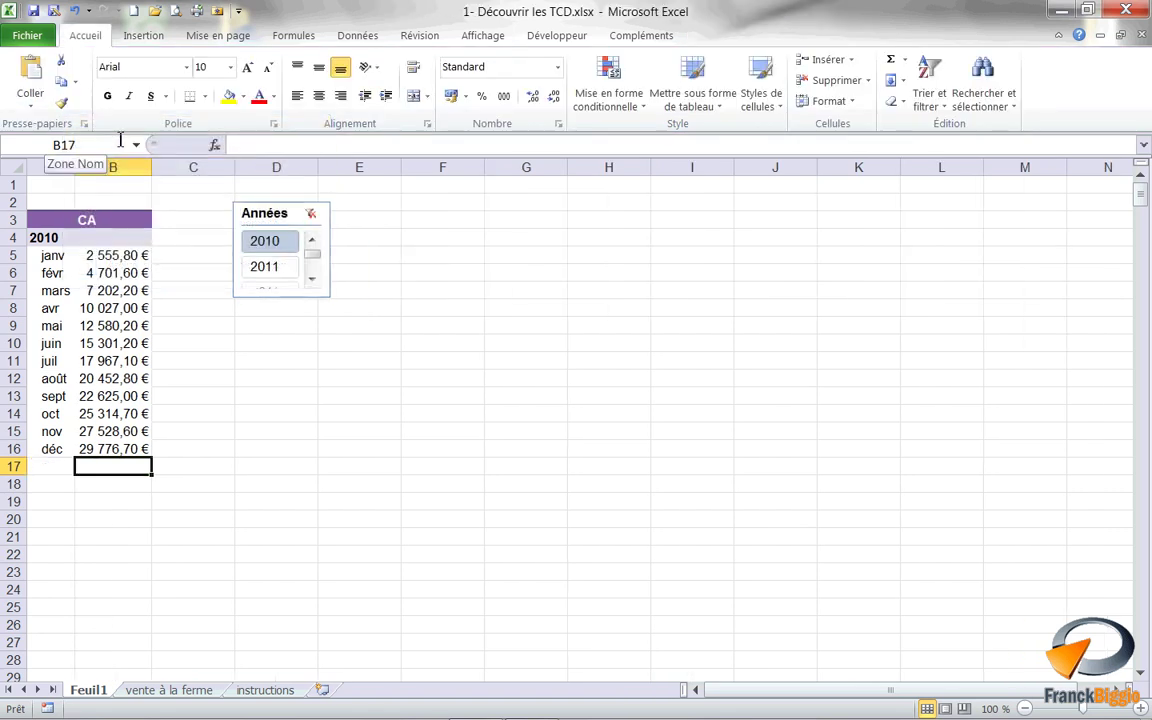
{"action": "left_click", "coordinate": [50, 255]}
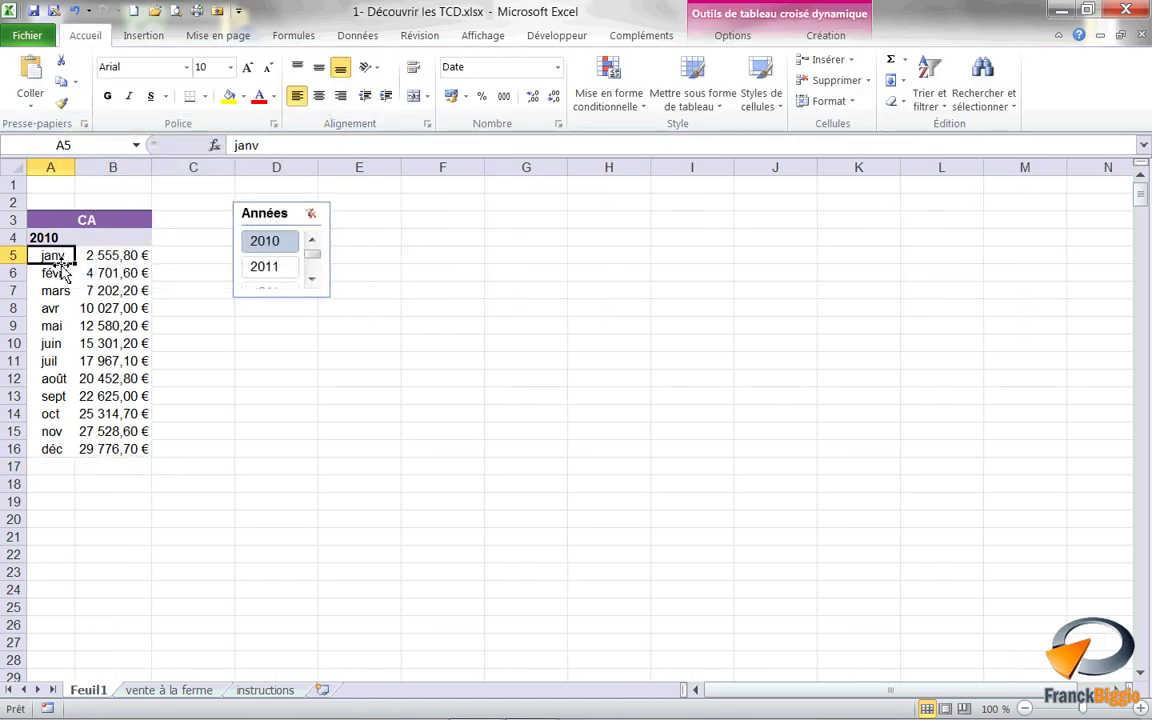